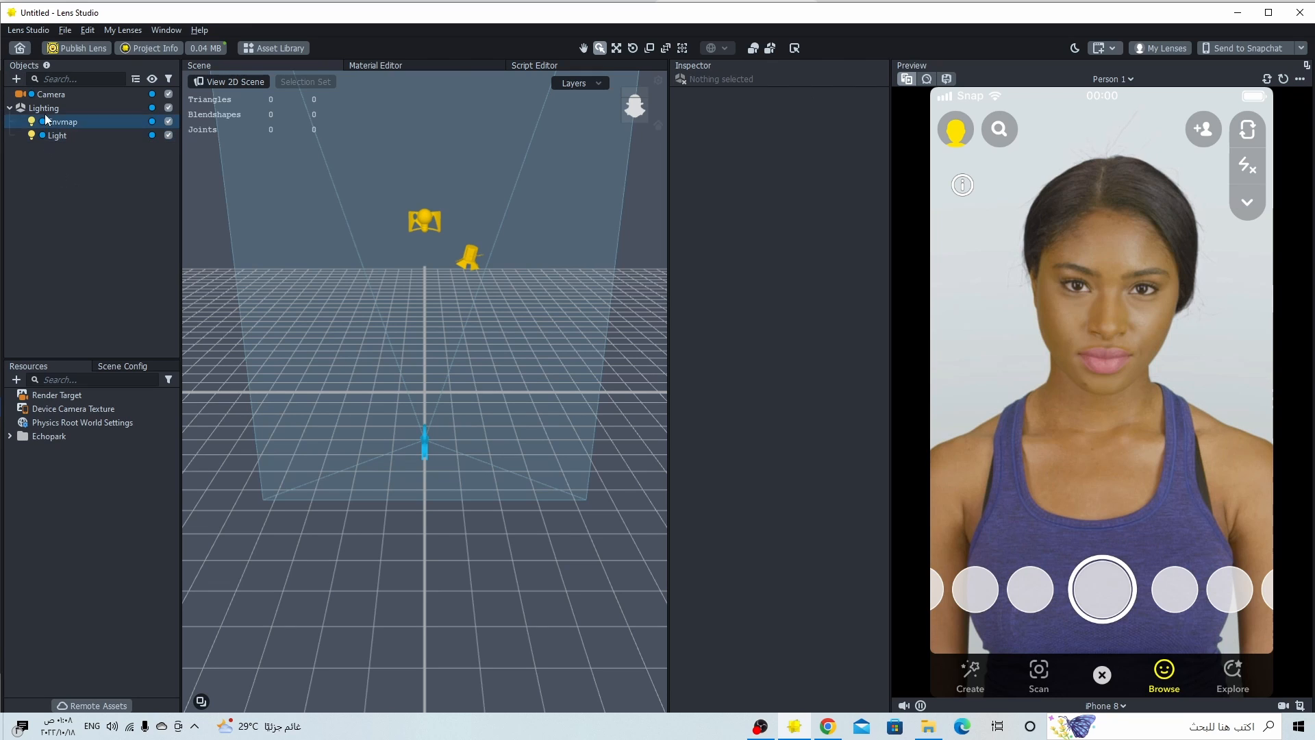
Step: Add an Empty color correction effect to the scene objects
{"action": "left_click", "coordinate": [16, 79]}
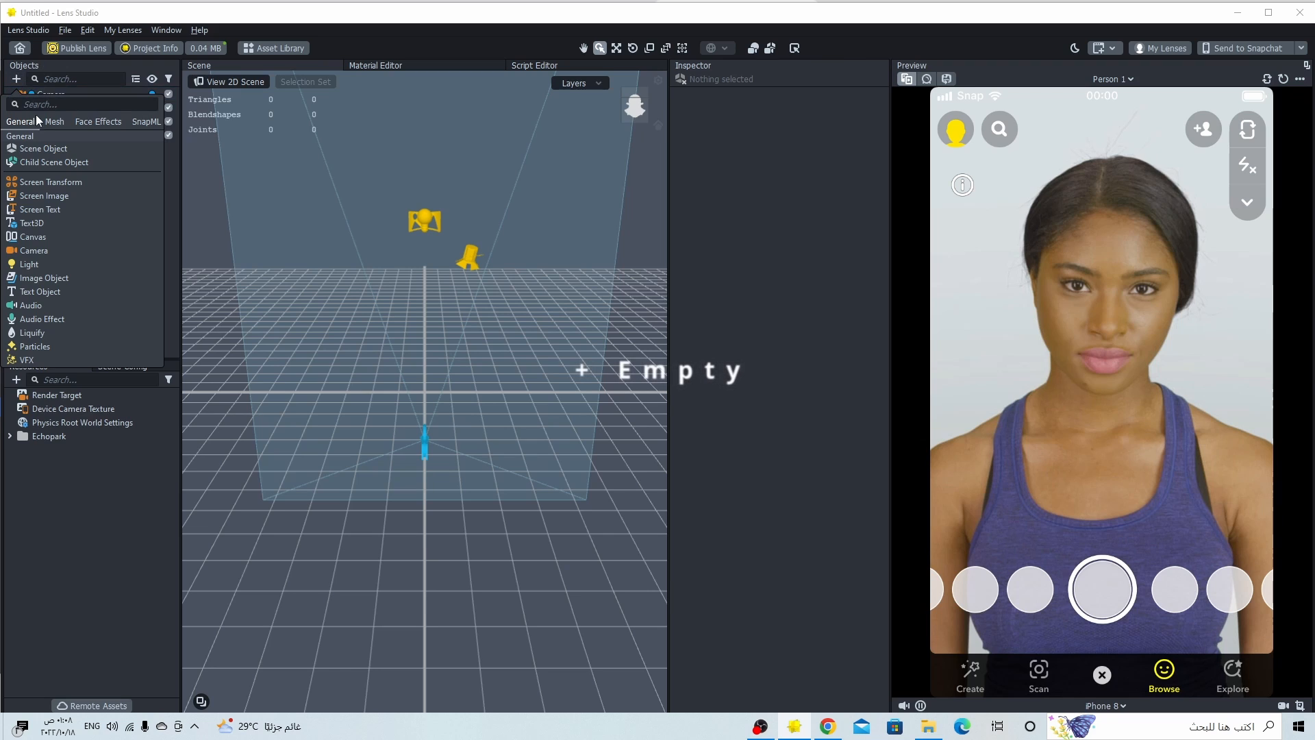
{"action": "scroll", "coordinate": [53, 328], "scroll_direction": "down", "scroll_amount": 4}
{"action": "mouse_move", "coordinate": [53, 329]}
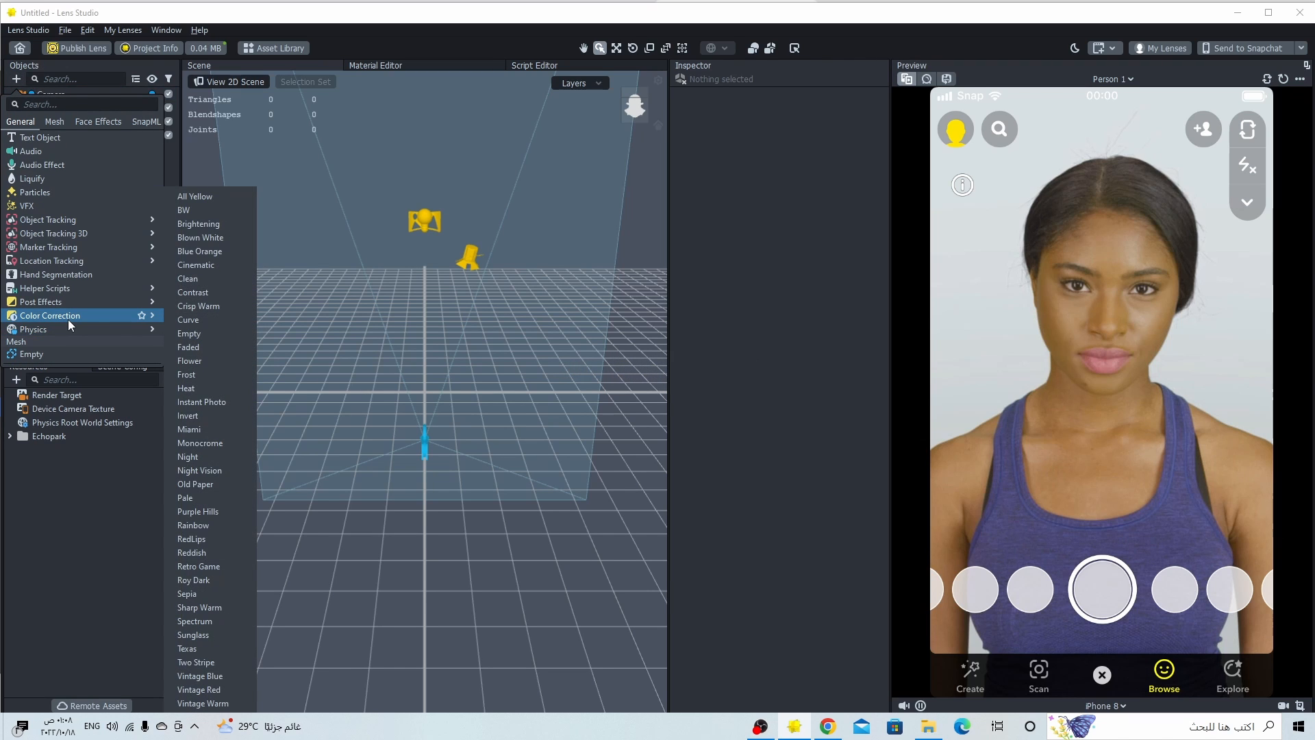
{"action": "left_click", "coordinate": [195, 333]}
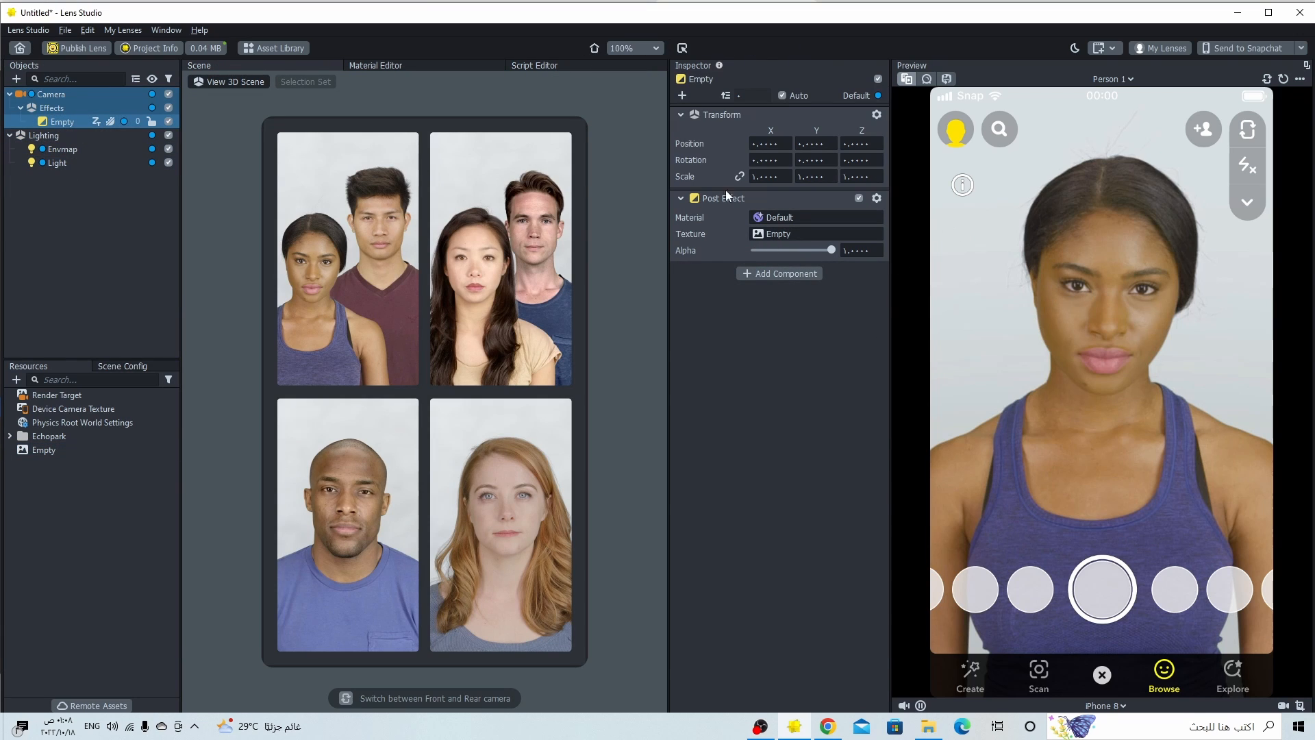
Step: Create an Empty Material in the project resources
{"action": "right_click", "coordinate": [35, 521]}
{"action": "left_click", "coordinate": [43, 525]}
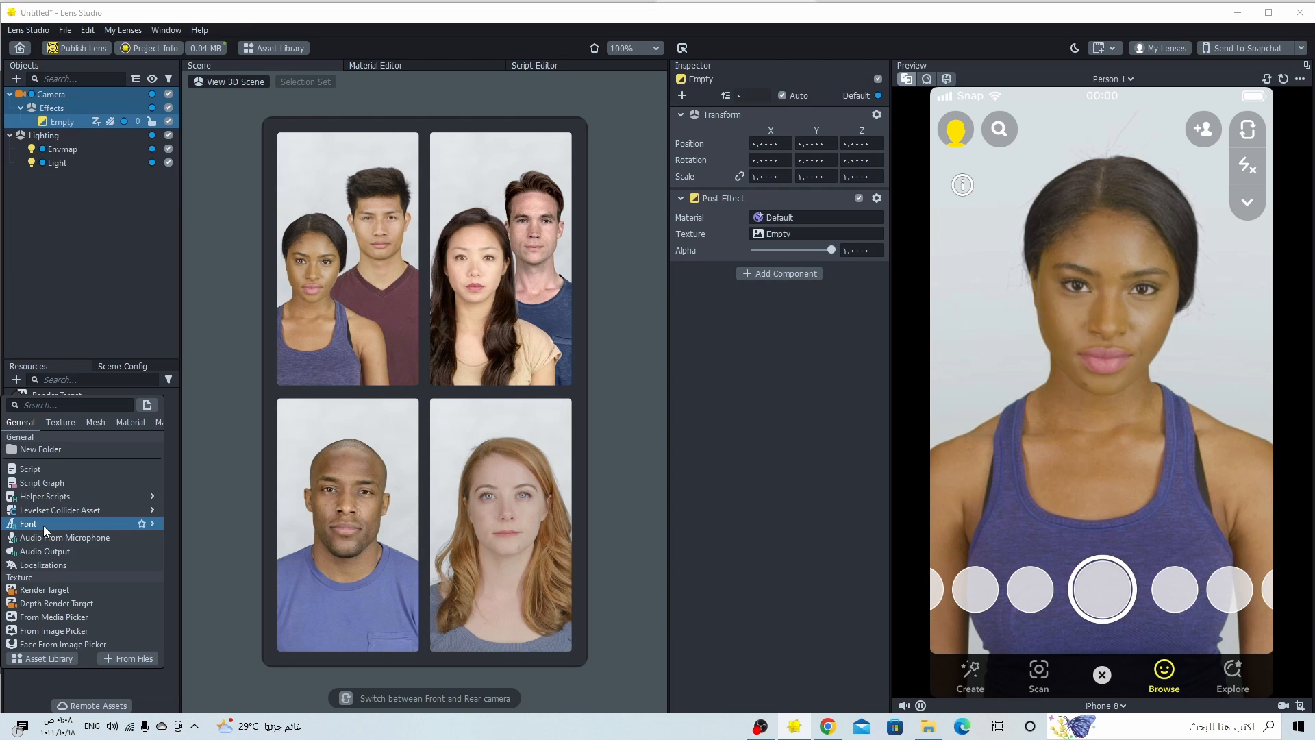
{"action": "scroll", "coordinate": [76, 636], "scroll_direction": "down", "scroll_amount": 3}
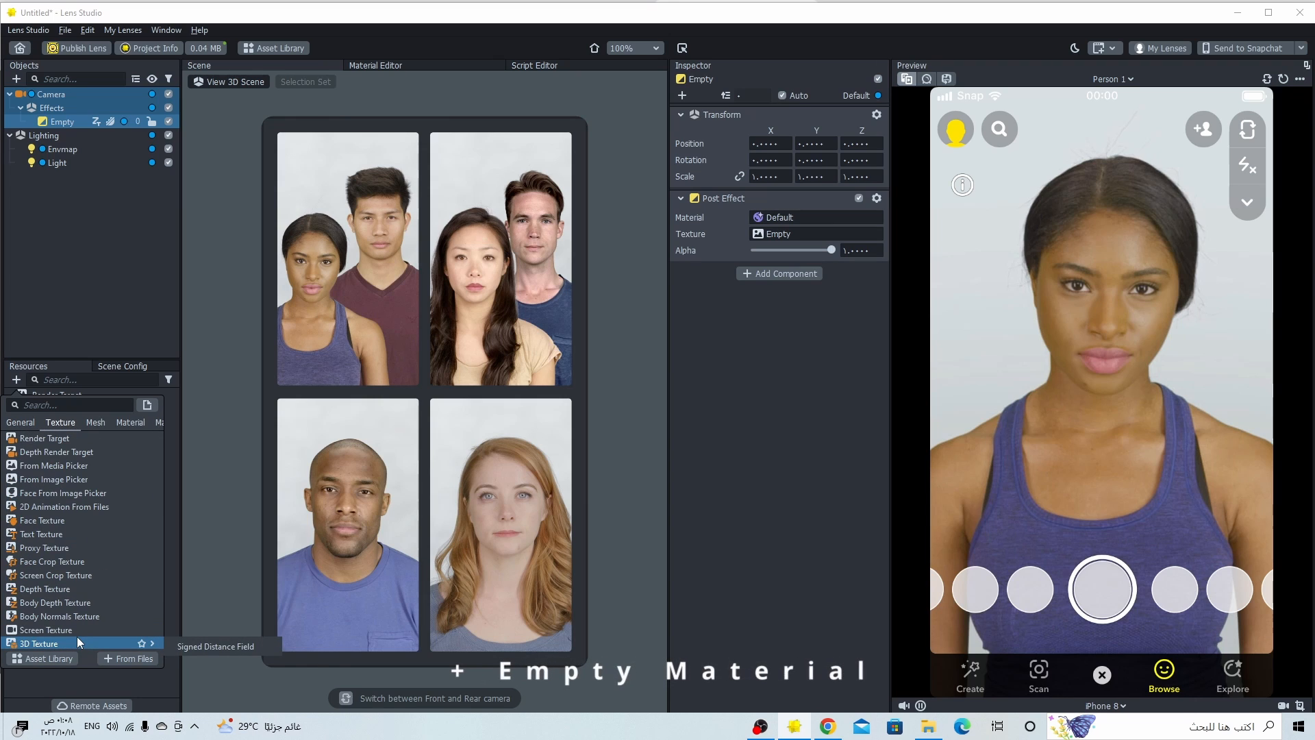
{"action": "type", "text": "em"}
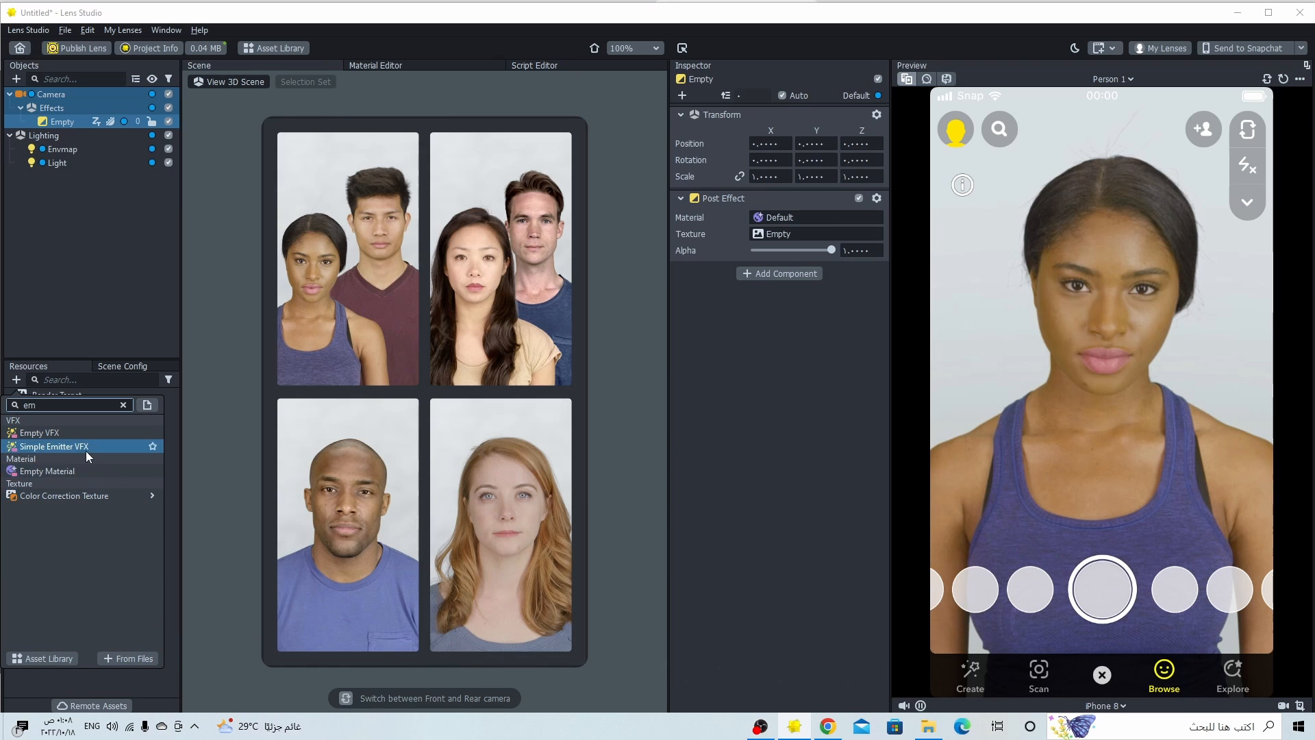
{"action": "left_click", "coordinate": [89, 470]}
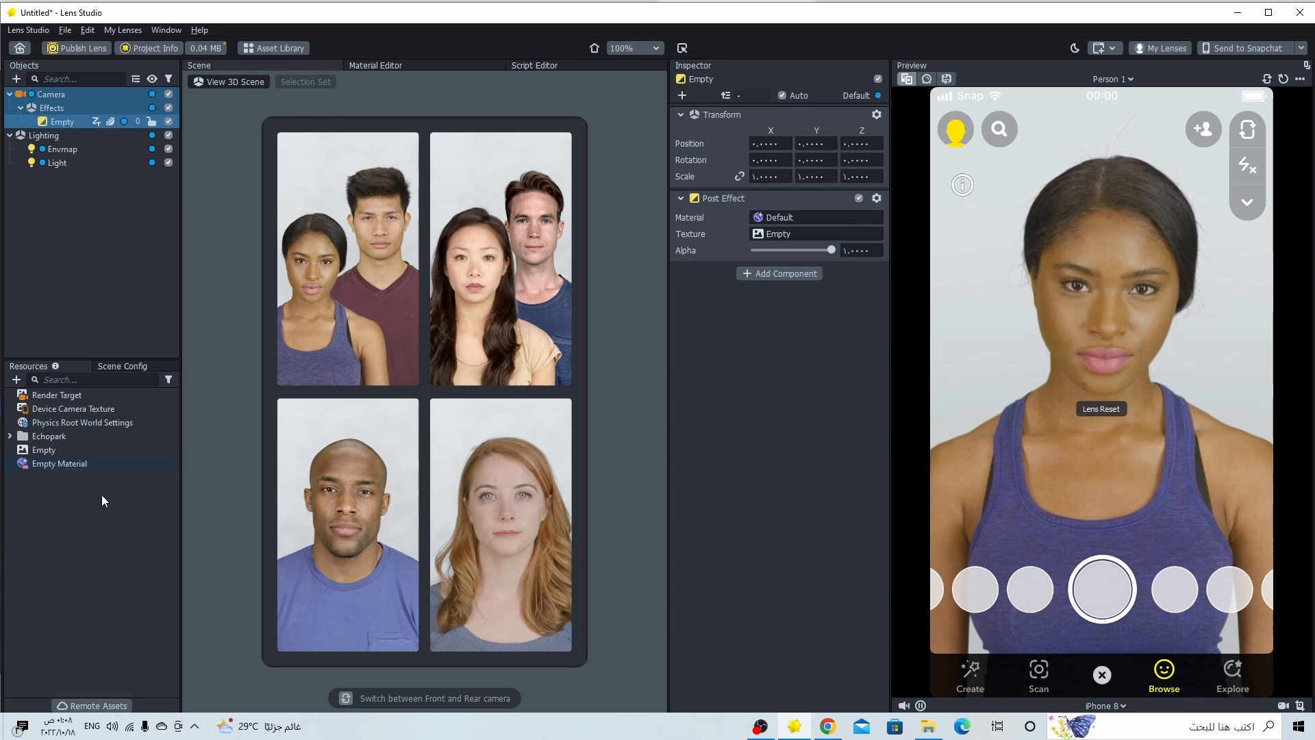
Step: Open the Empty Material's node graph, widen the graph area and reposition the Shader node to free up space
{"action": "left_click", "coordinate": [35, 466]}
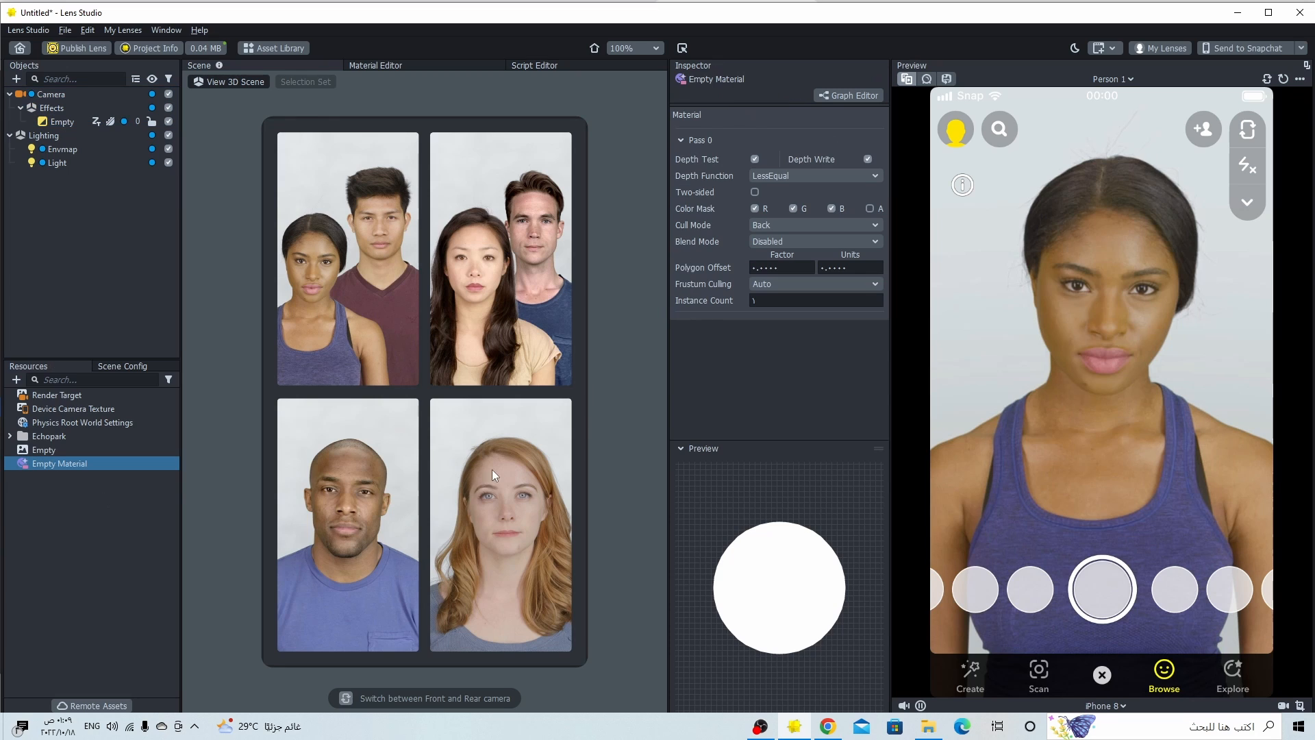
{"action": "double_click", "coordinate": [43, 462]}
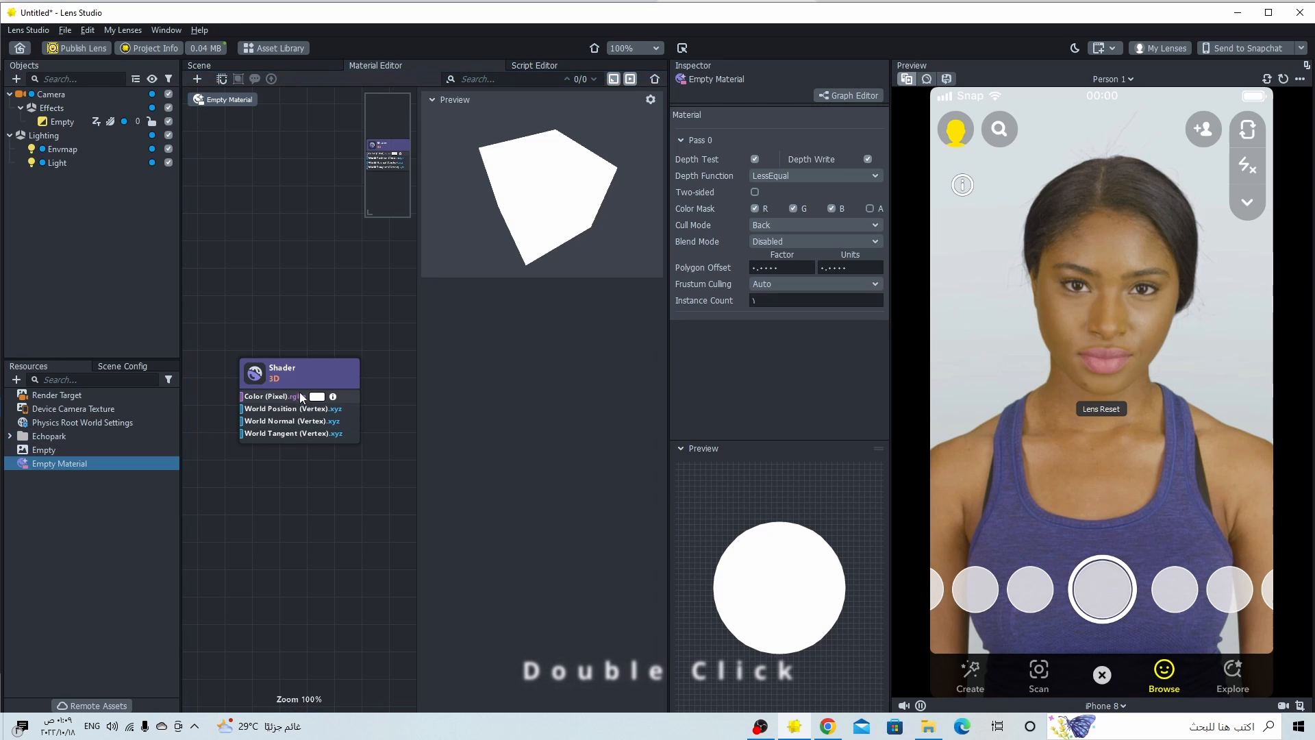
{"action": "left_click_drag", "start_coordinate": [293, 373], "coordinate": [340, 347]}
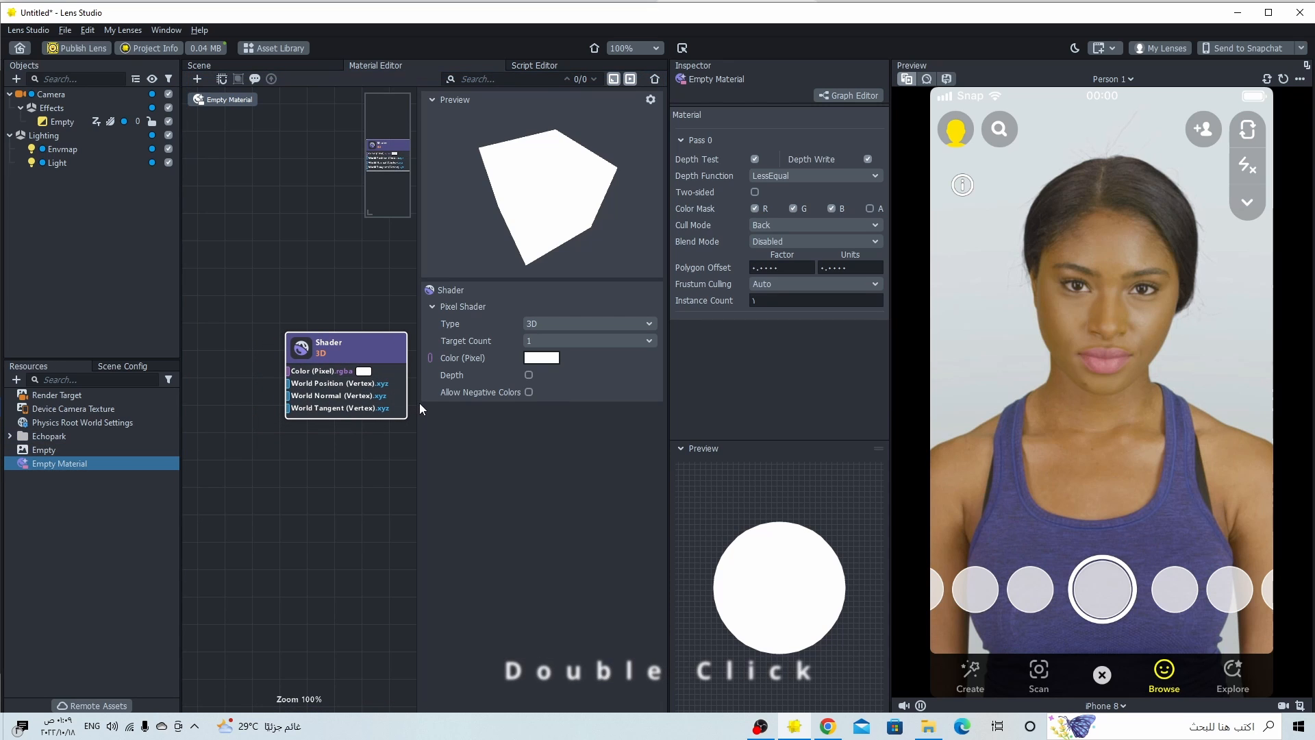
{"action": "left_click_drag", "start_coordinate": [419, 403], "coordinate": [477, 403]}
{"action": "left_click_drag", "start_coordinate": [396, 357], "coordinate": [419, 353]}
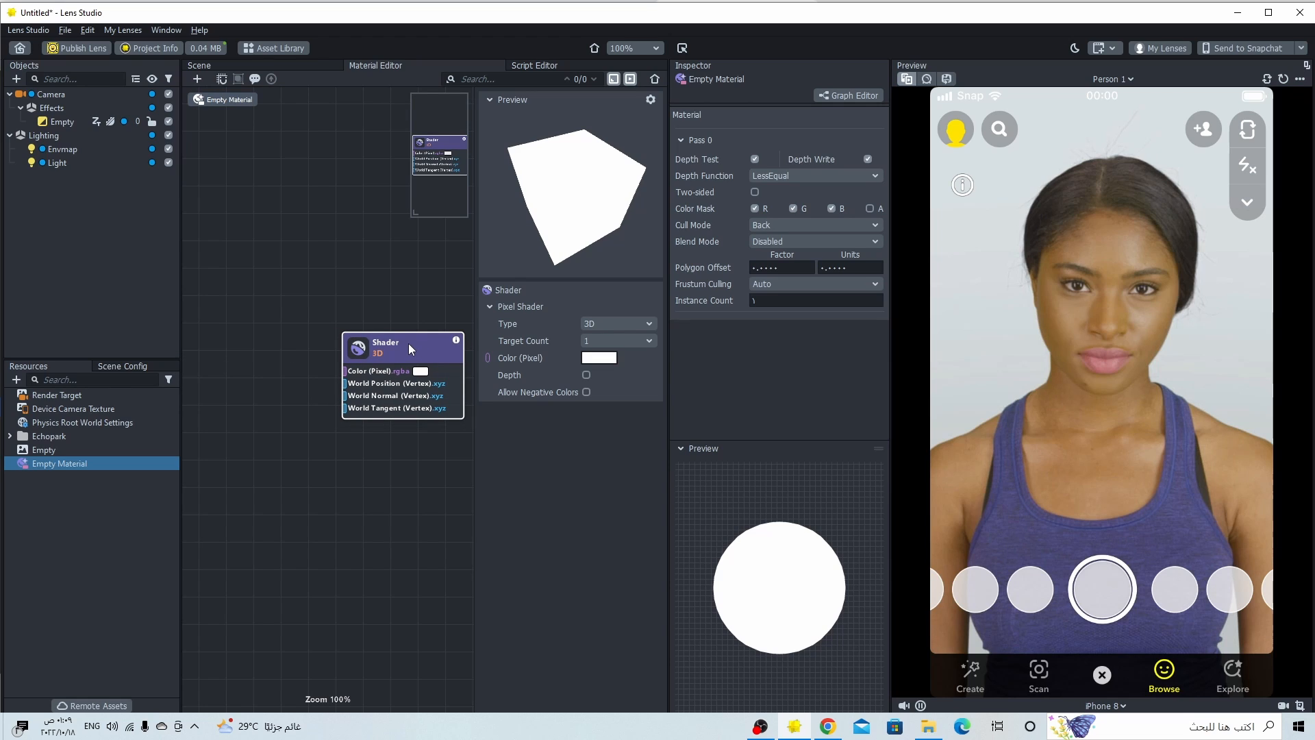
Step: Add a Blend node before the Shader node and connect its output to the Shader's Color (Pixel) input
{"action": "right_click", "coordinate": [285, 341]}
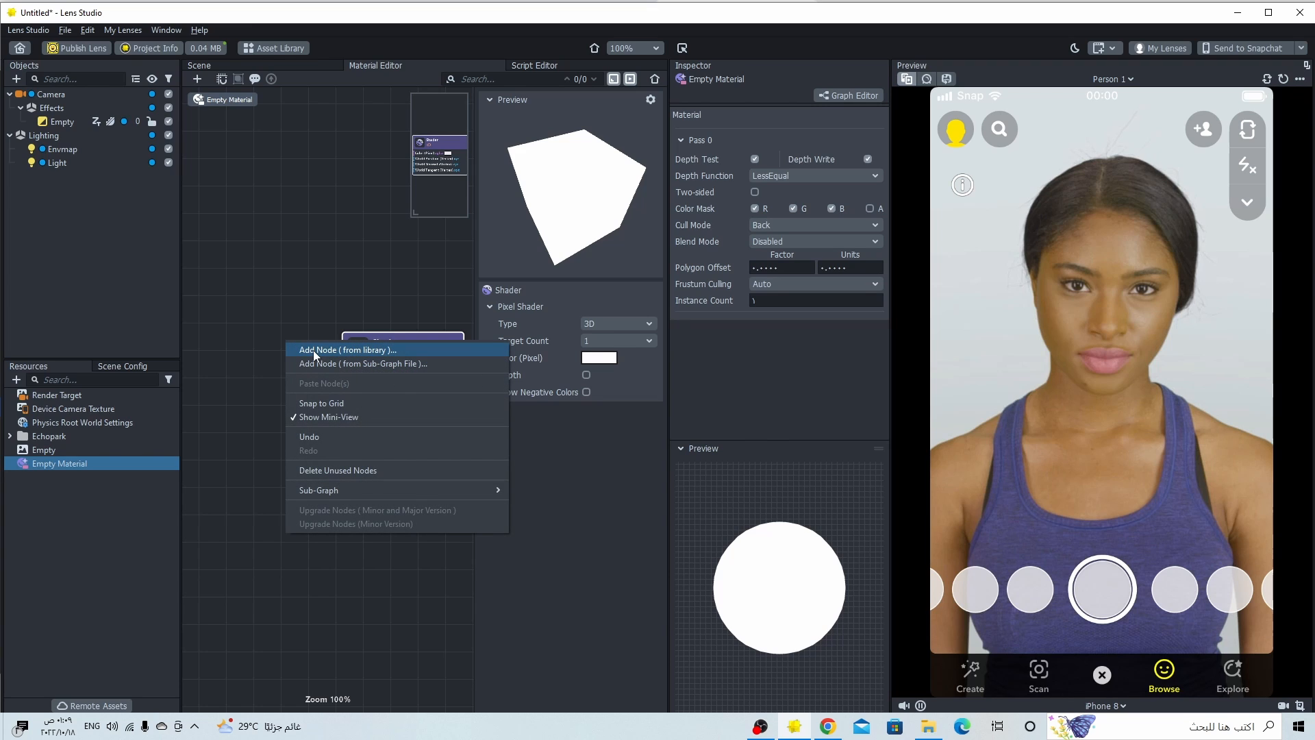
{"action": "left_click", "coordinate": [314, 351]}
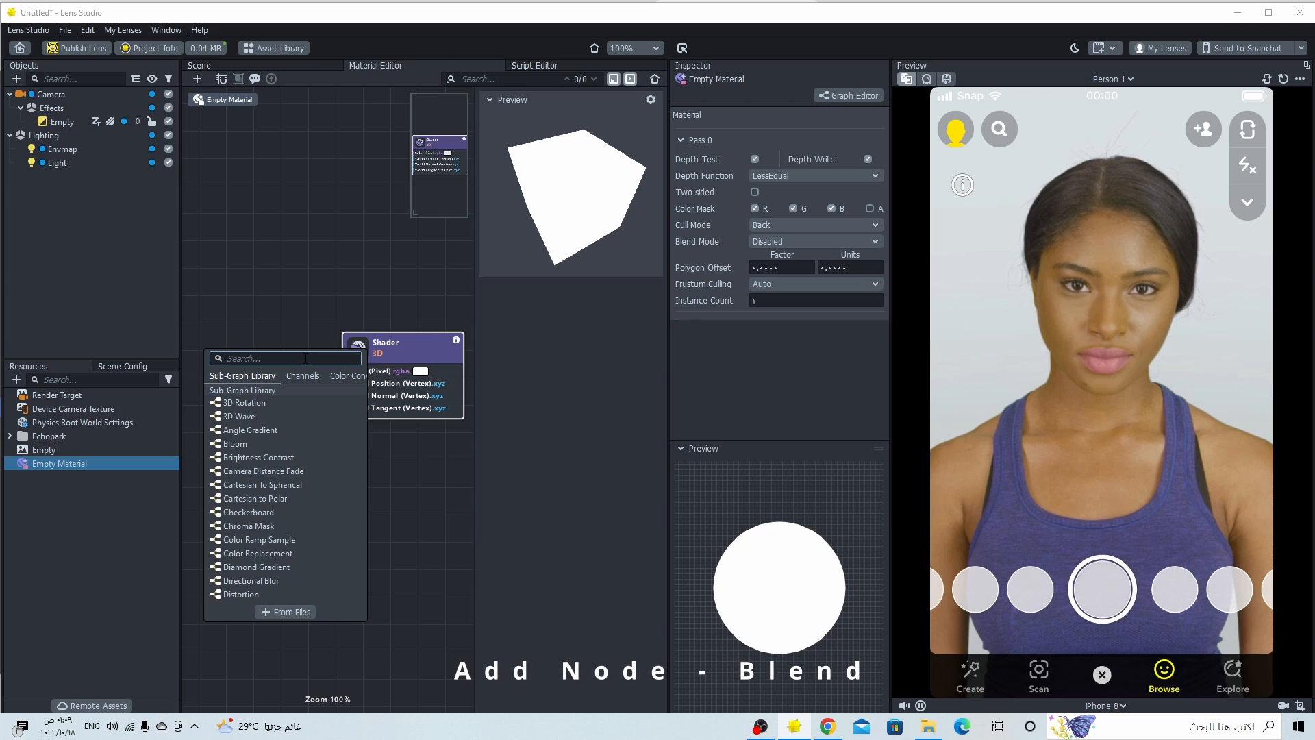
{"action": "type", "text": "bl"}
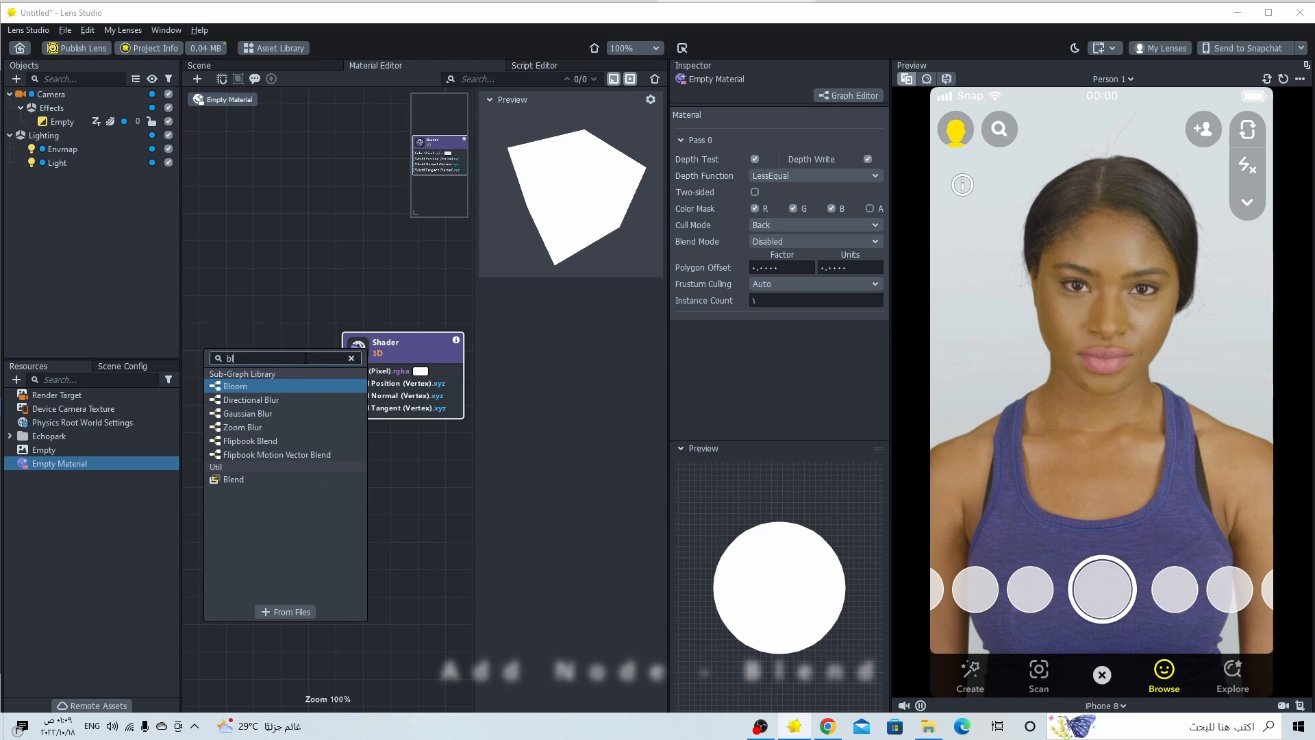
{"action": "left_click", "coordinate": [272, 477]}
{"action": "left_click_drag", "start_coordinate": [307, 350], "coordinate": [251, 308]}
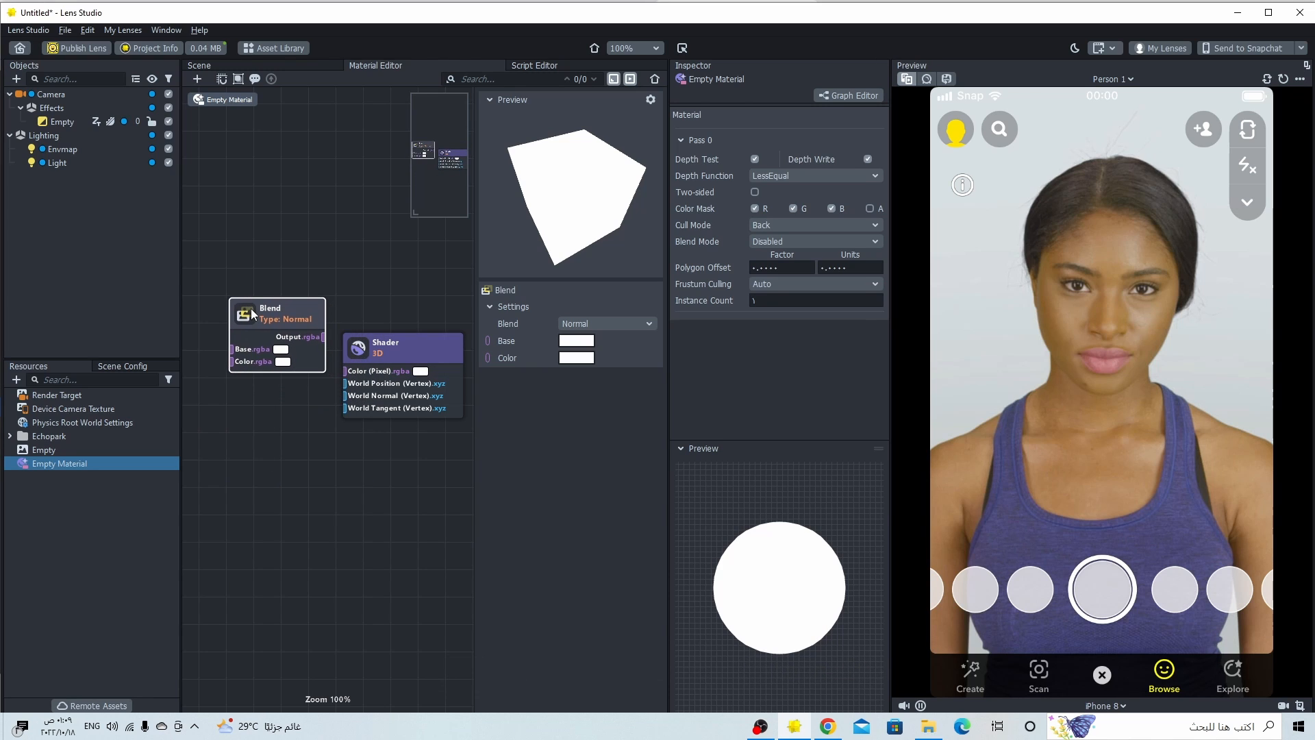
{"action": "left_click_drag", "start_coordinate": [315, 338], "coordinate": [348, 376]}
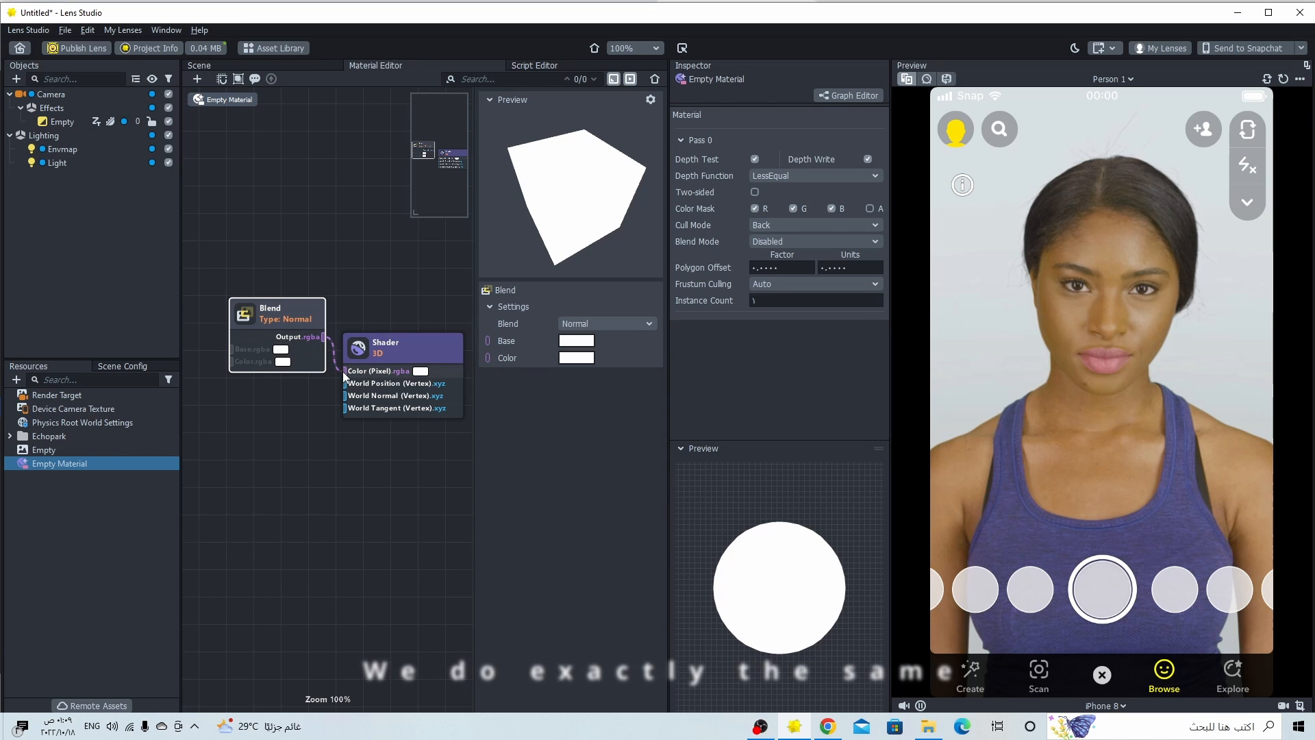
{"action": "left_click_drag", "start_coordinate": [376, 354], "coordinate": [386, 319]}
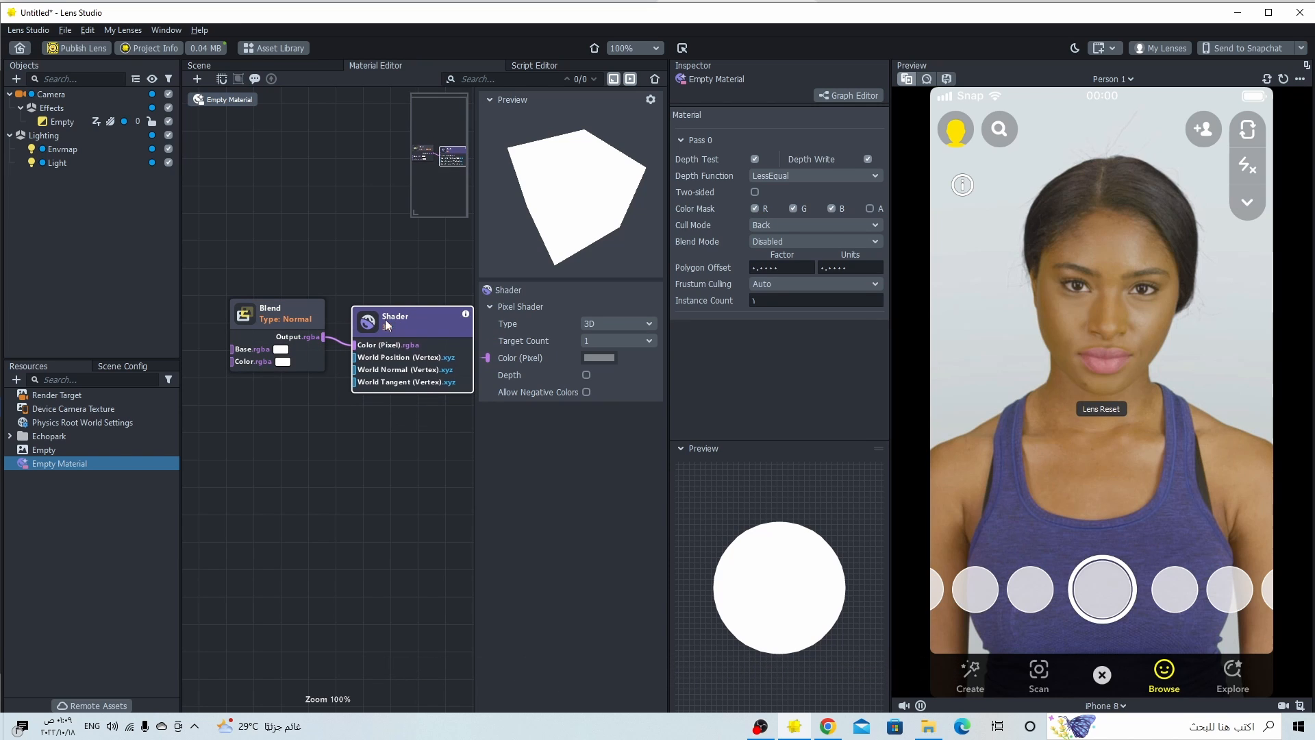
Step: Set the Blend node's blend type to Overlay and move the Shader node further up
{"action": "left_click", "coordinate": [272, 320]}
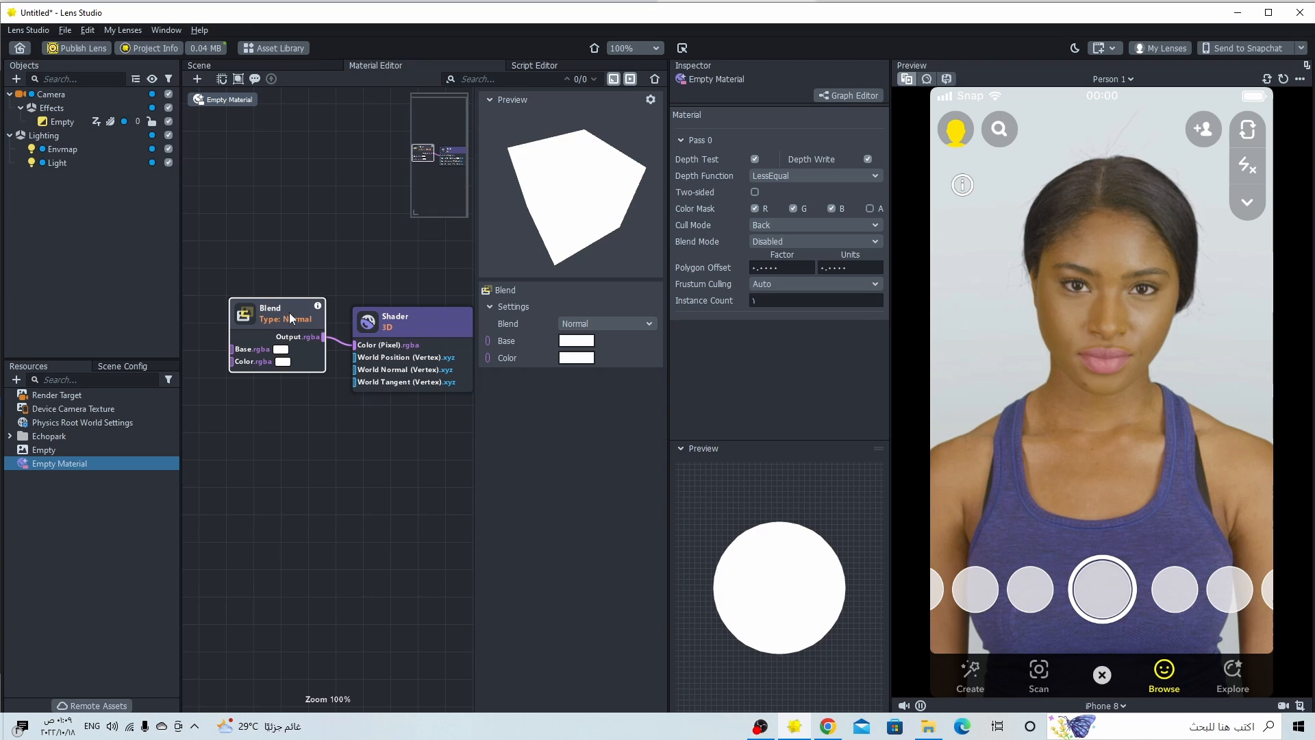
{"action": "left_click", "coordinate": [649, 324]}
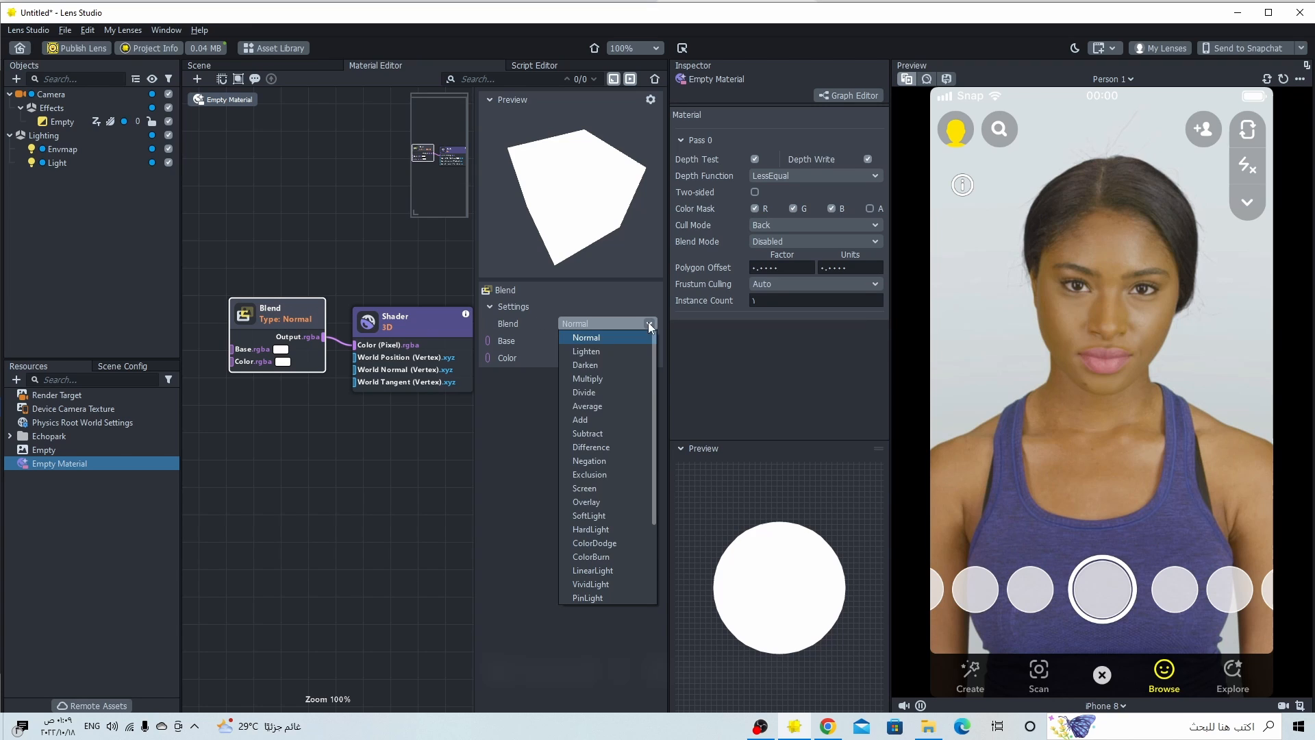
{"action": "left_click", "coordinate": [602, 503]}
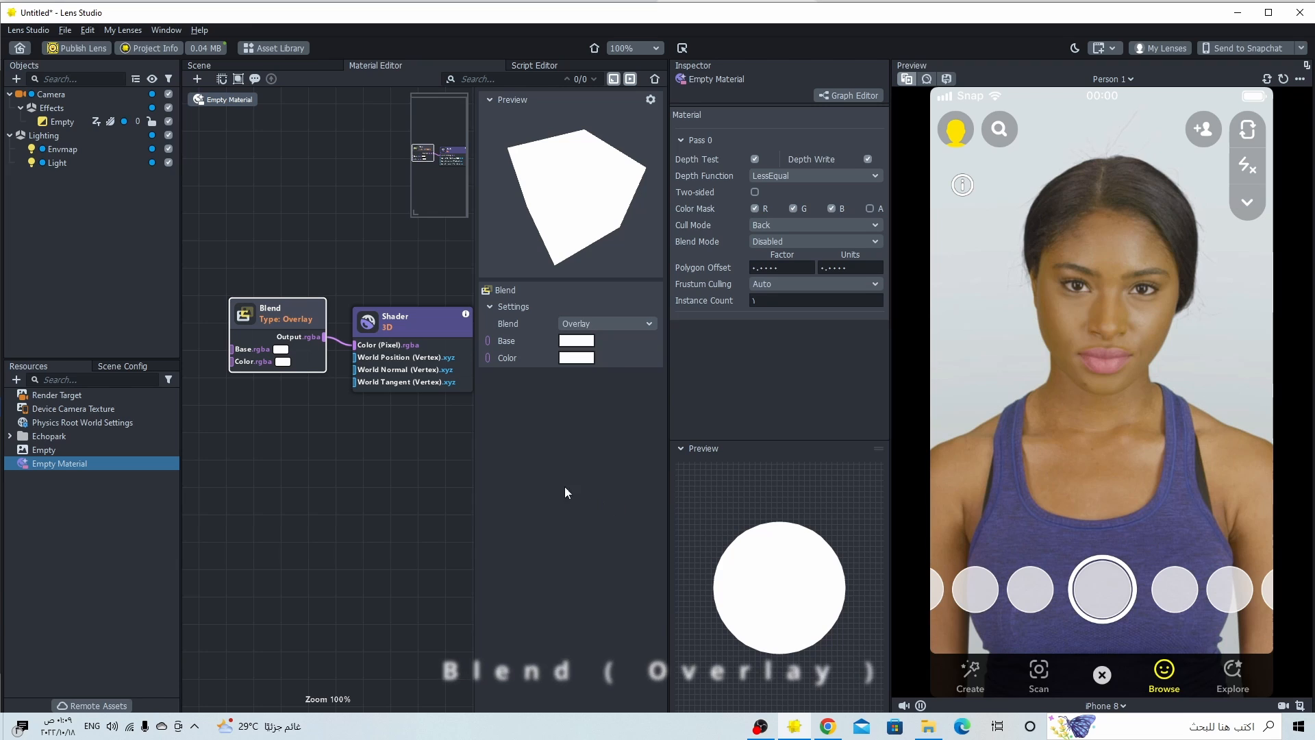
{"action": "left_click_drag", "start_coordinate": [374, 325], "coordinate": [384, 283]}
Step: Create an Add node feeding the Blend node's Base input and place it below the Blend node
{"action": "left_click", "coordinate": [305, 314]}
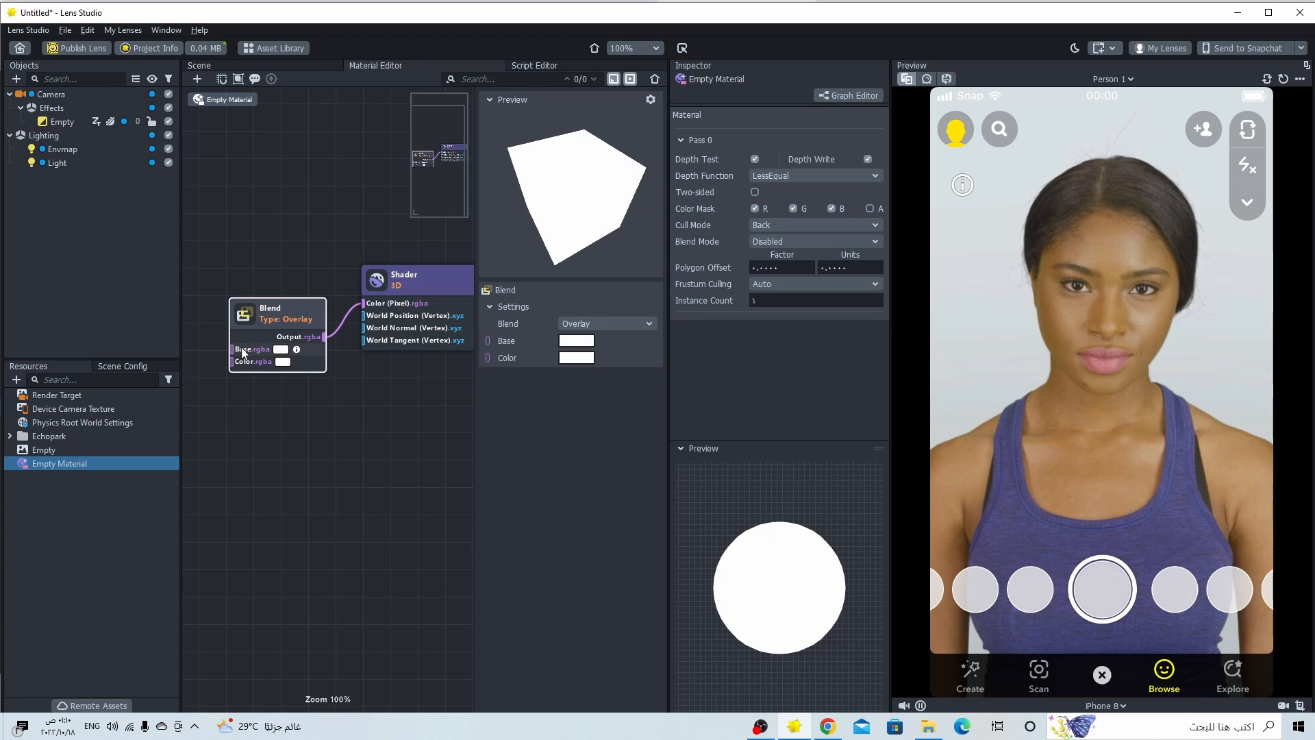
{"action": "left_click_drag", "start_coordinate": [233, 352], "coordinate": [231, 359]}
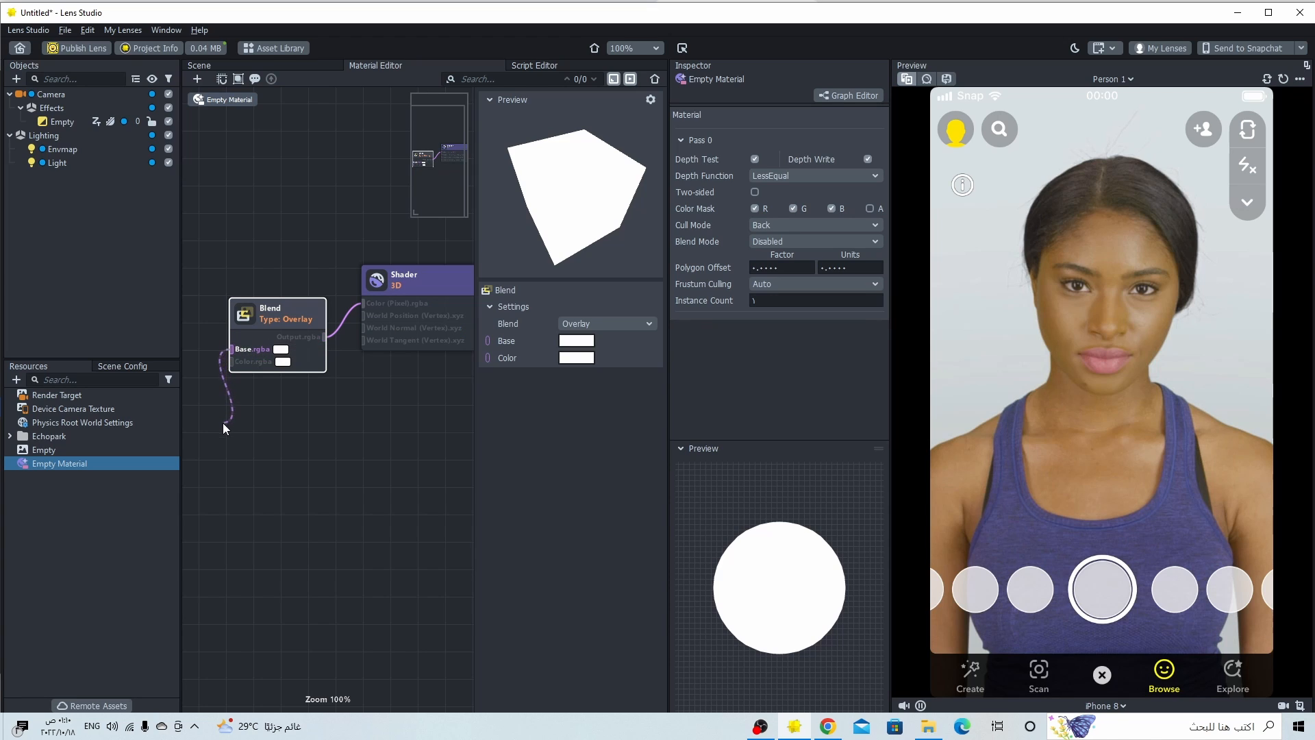
{"action": "left_click_drag", "start_coordinate": [222, 438], "coordinate": [222, 439]}
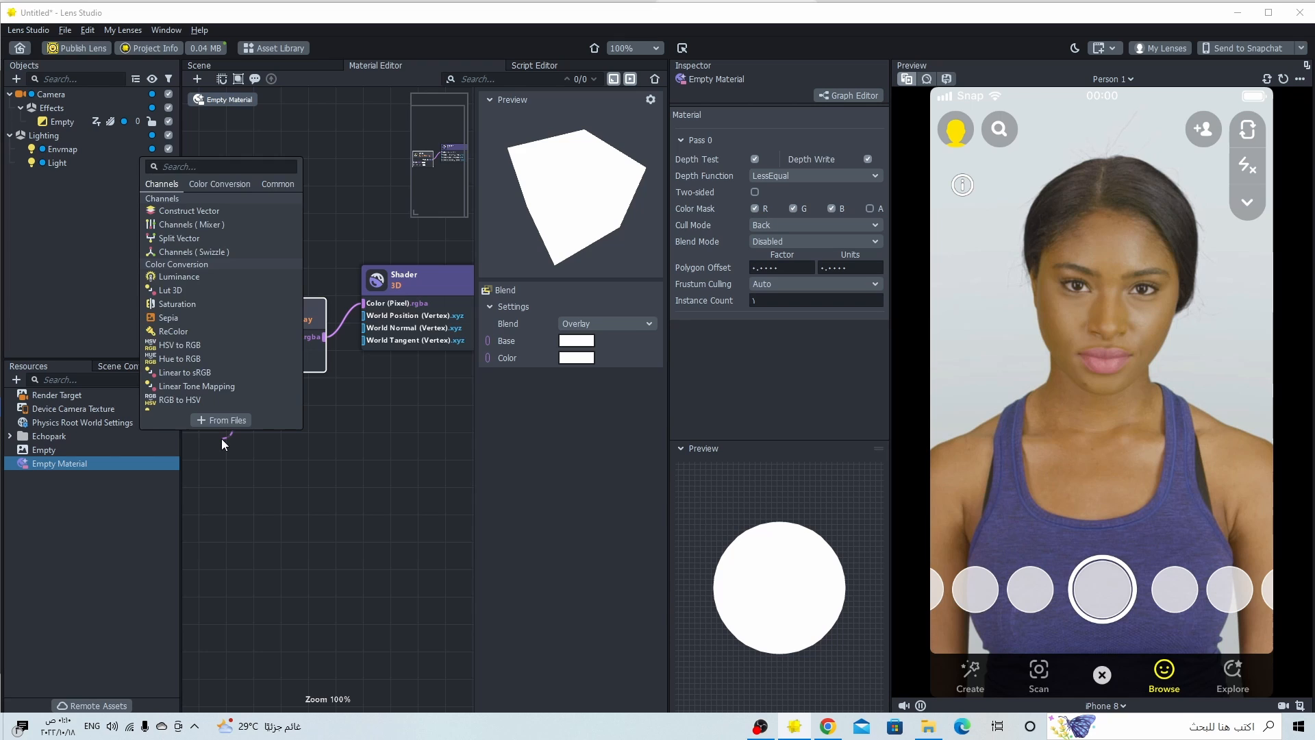
{"action": "left_click", "coordinate": [190, 167]}
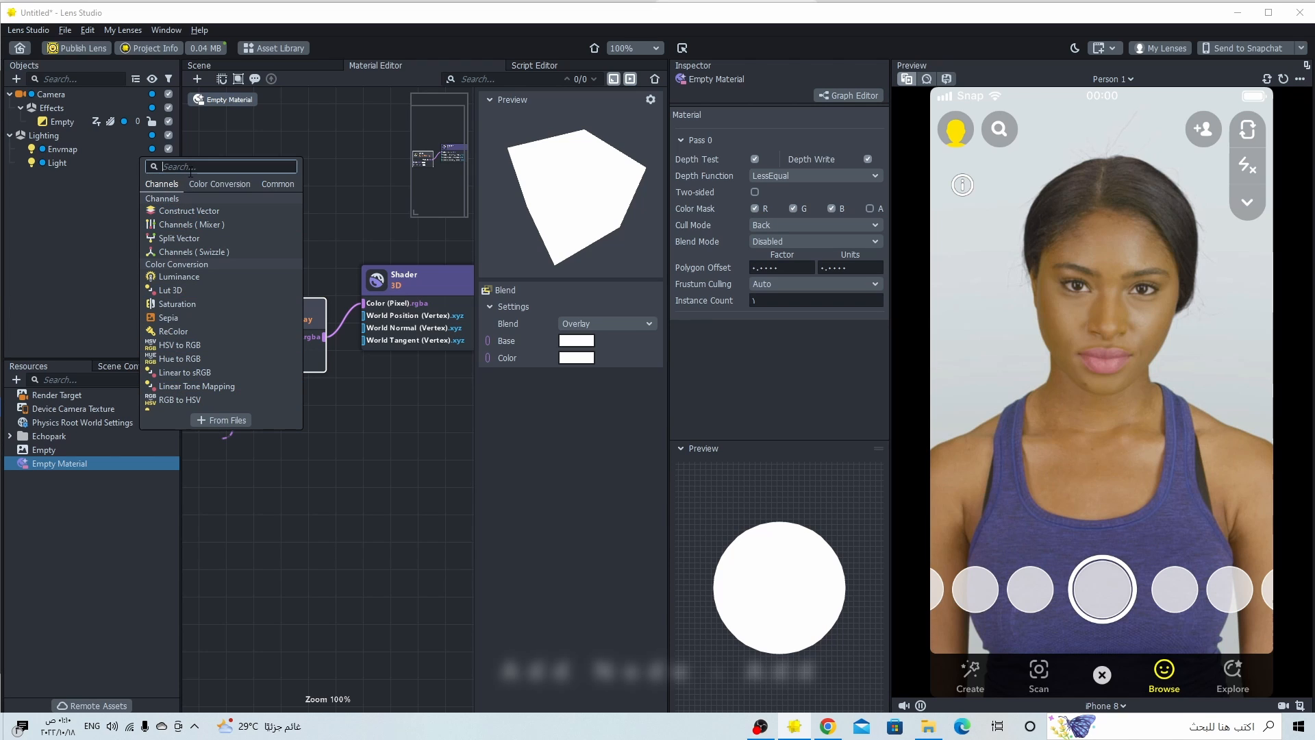
{"action": "type", "text": "add"}
{"action": "left_click", "coordinate": [204, 195]}
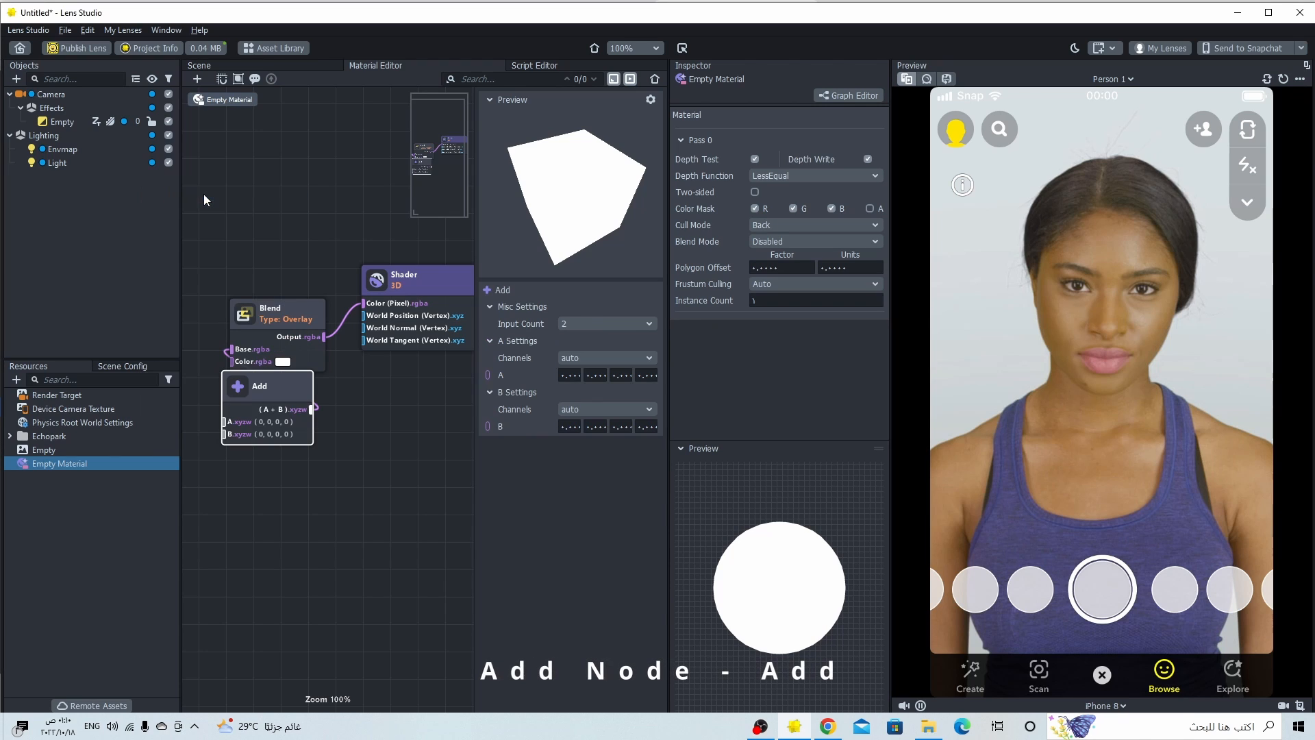
{"action": "mouse_move", "coordinate": [262, 402]}
{"action": "left_mouse_down"}
{"action": "mouse_move", "coordinate": [162, 438]}
{"action": "mouse_move", "coordinate": [230, 416]}
{"action": "mouse_move", "coordinate": [272, 423]}
{"action": "left_mouse_up"}
Step: Create a Texture 2D Sample node feeding the Blend node's Color input and place it to the left of Blend
{"action": "left_click_drag", "start_coordinate": [343, 363], "coordinate": [216, 282]}
{"action": "left_click", "coordinate": [220, 302]}
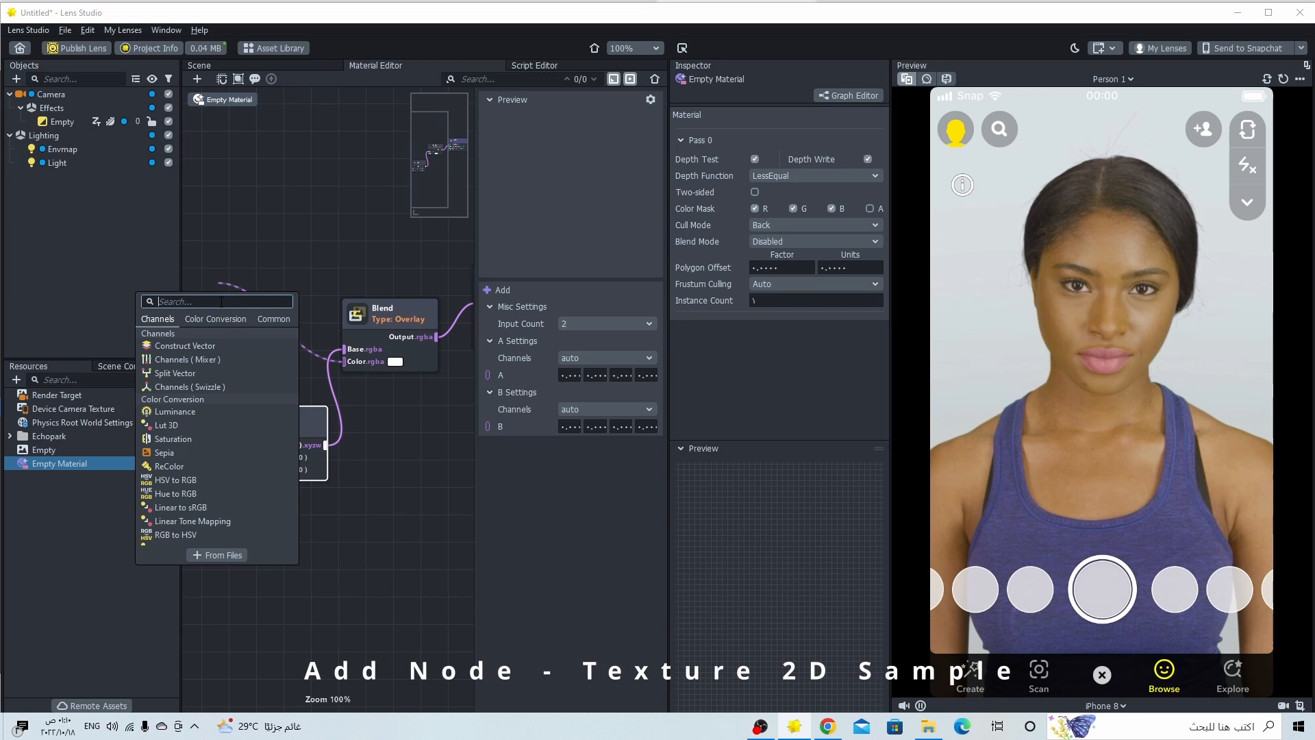
{"action": "type", "text": "te"}
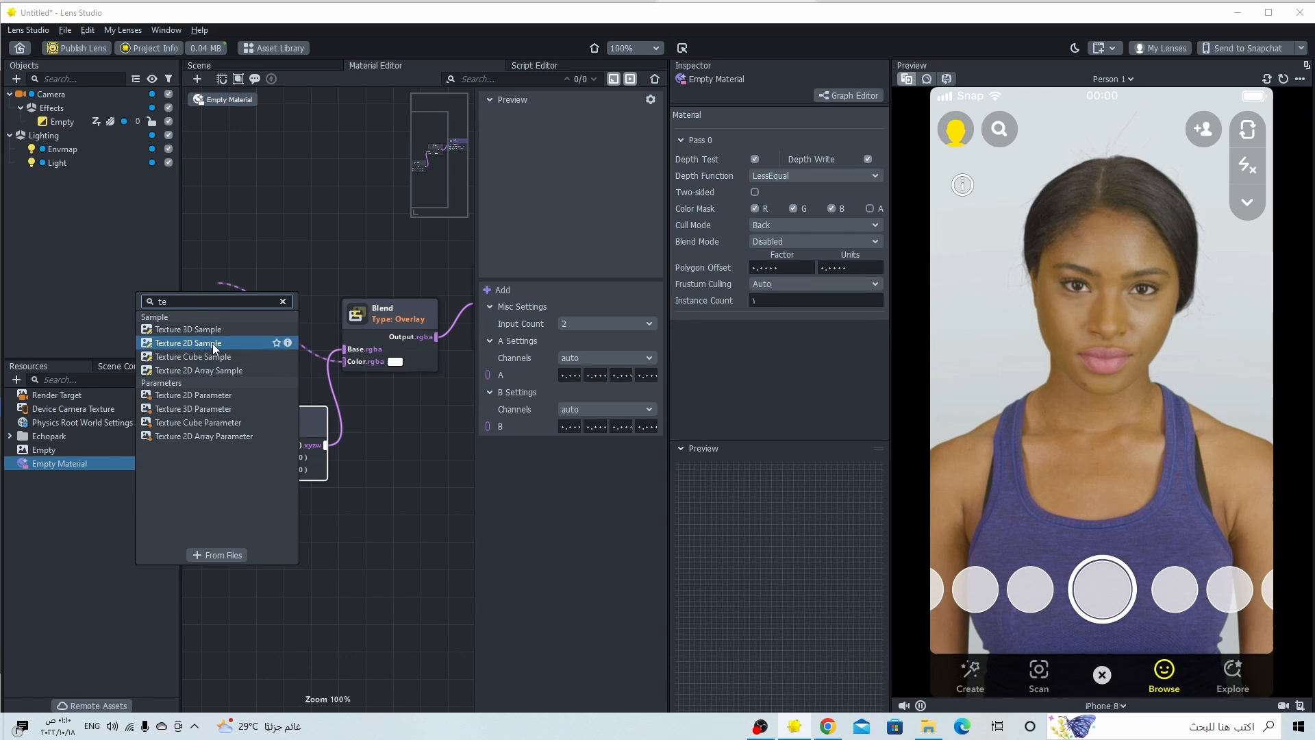
{"action": "left_click", "coordinate": [188, 344]}
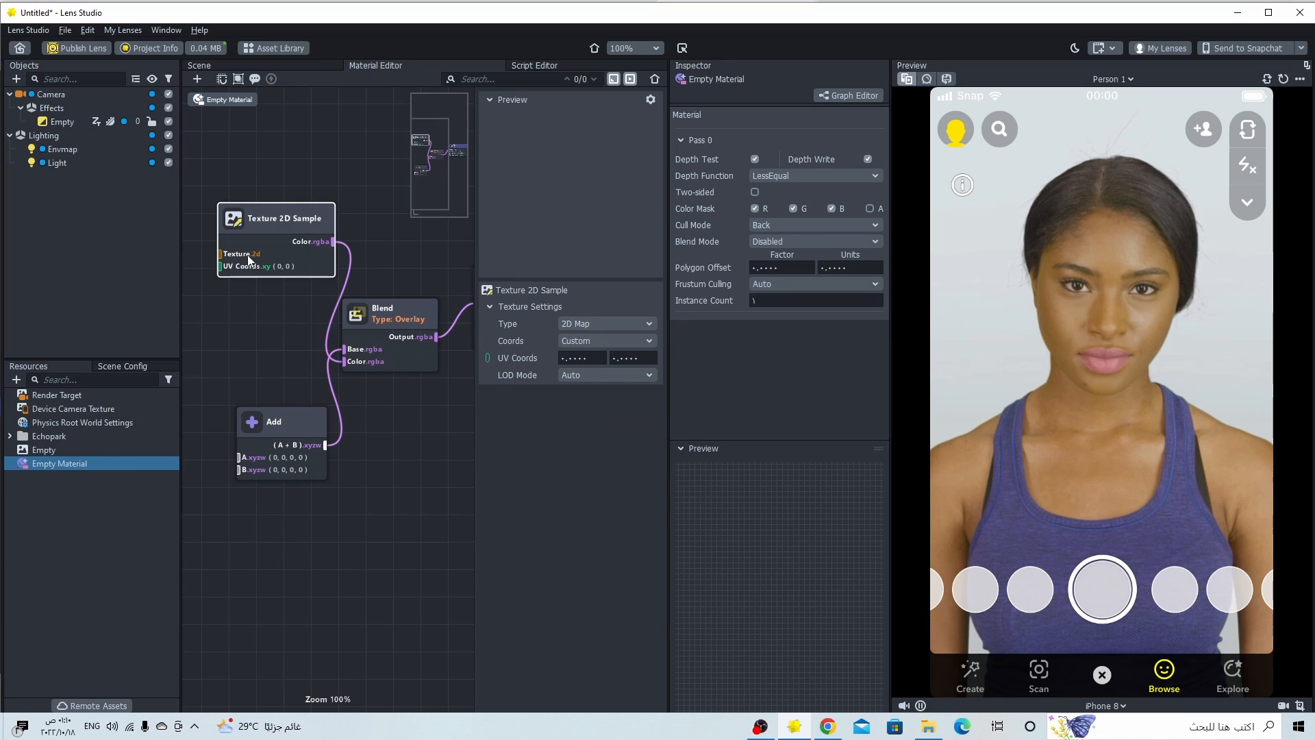
{"action": "left_click_drag", "start_coordinate": [256, 224], "coordinate": [241, 266]}
{"action": "left_click_drag", "start_coordinate": [241, 266], "coordinate": [233, 266]}
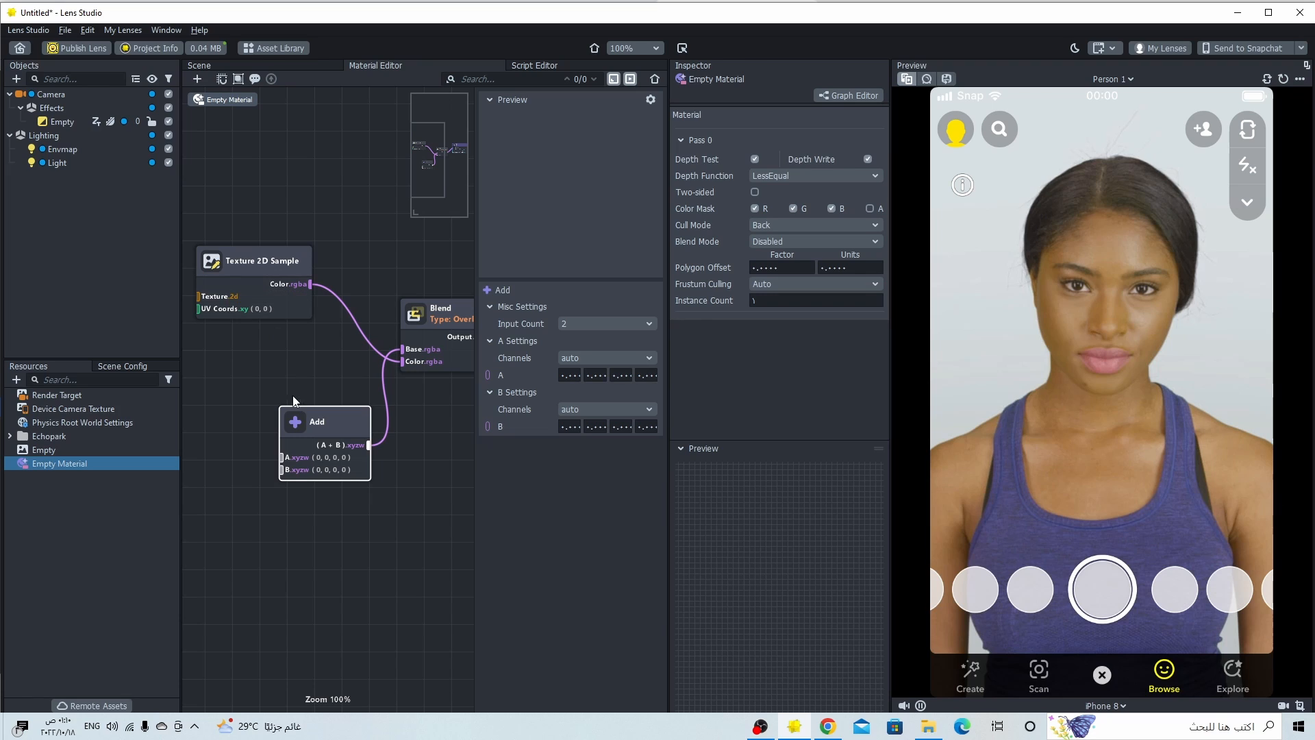
Step: Create a Subtract node feeding the Add node's A input and place it to the left of Add
{"action": "left_click_drag", "start_coordinate": [310, 415], "coordinate": [261, 442]}
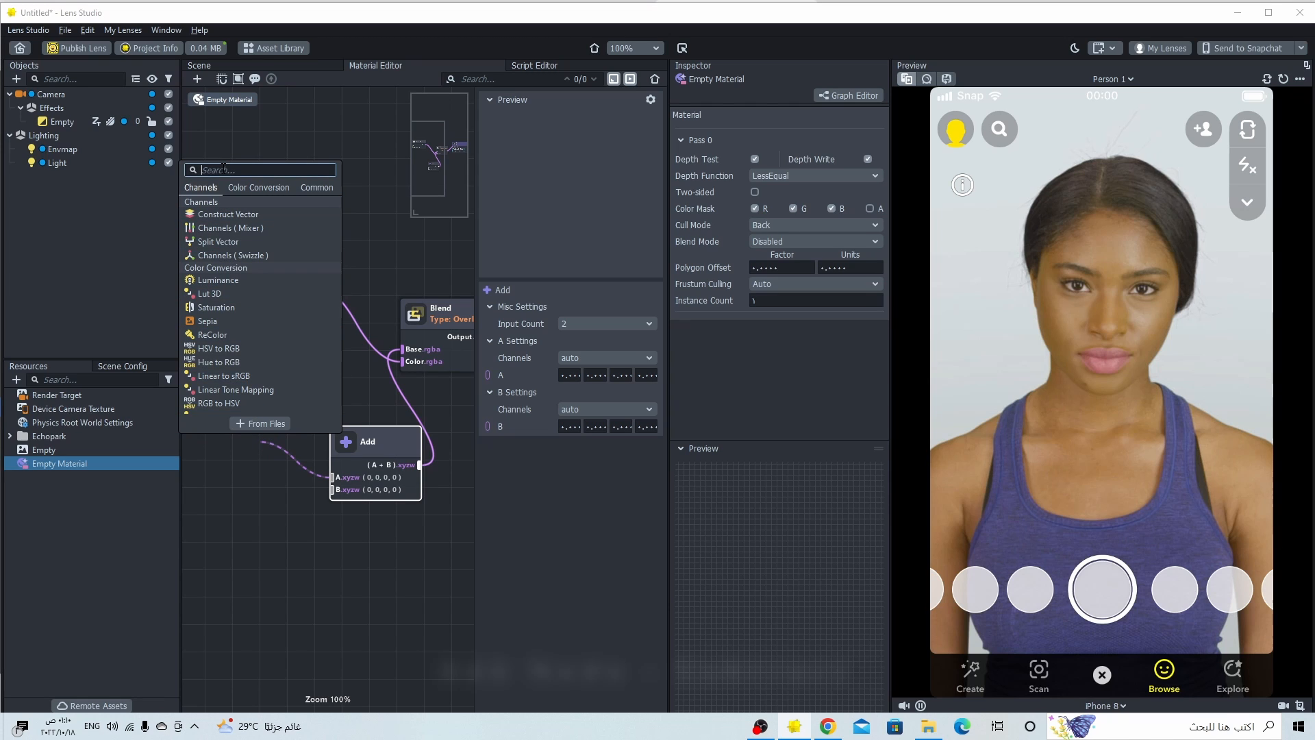
{"action": "type", "text": "s"}
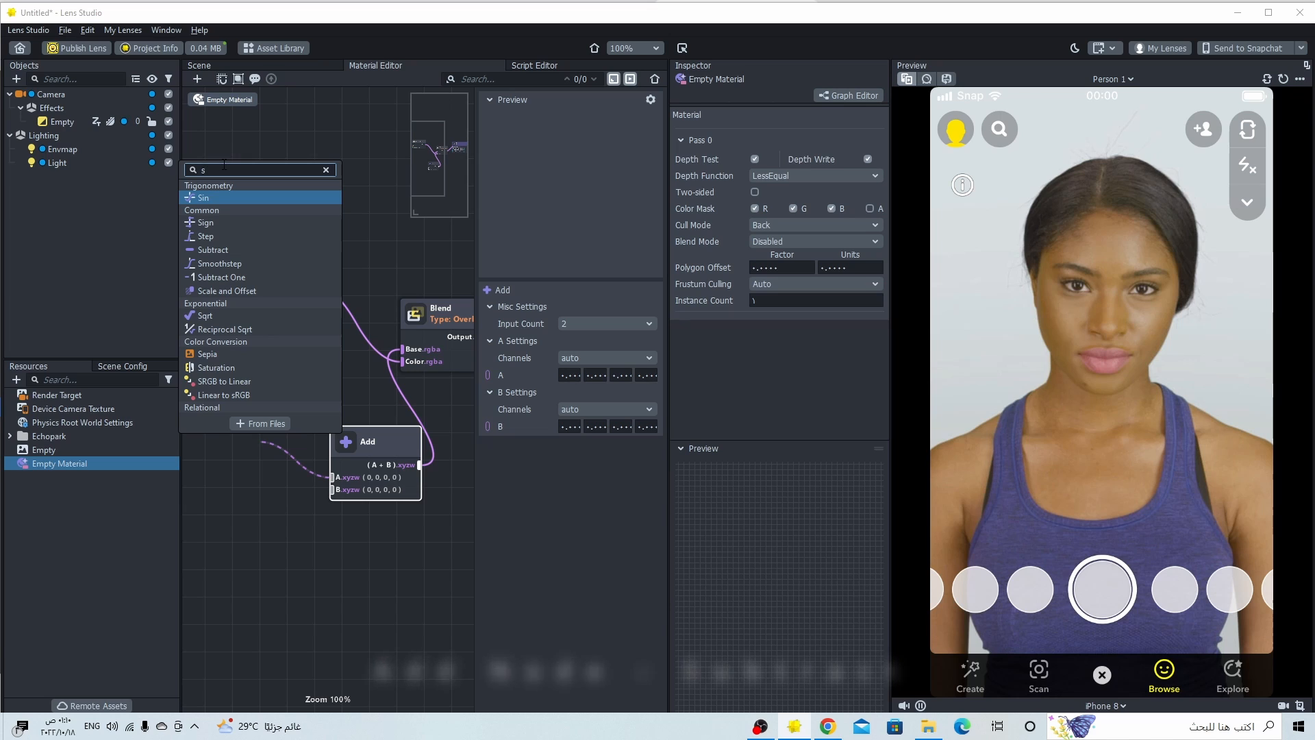
{"action": "left_click", "coordinate": [241, 249]}
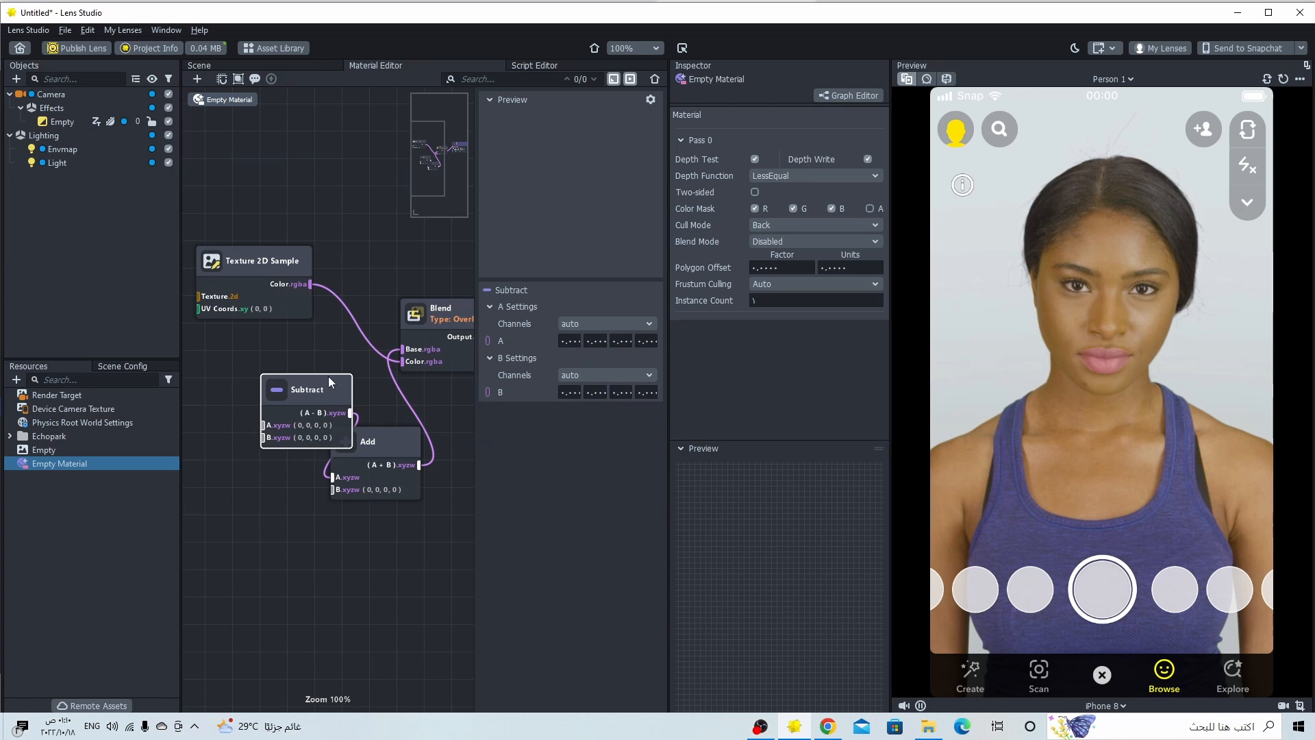
{"action": "left_click_drag", "start_coordinate": [328, 381], "coordinate": [266, 417]}
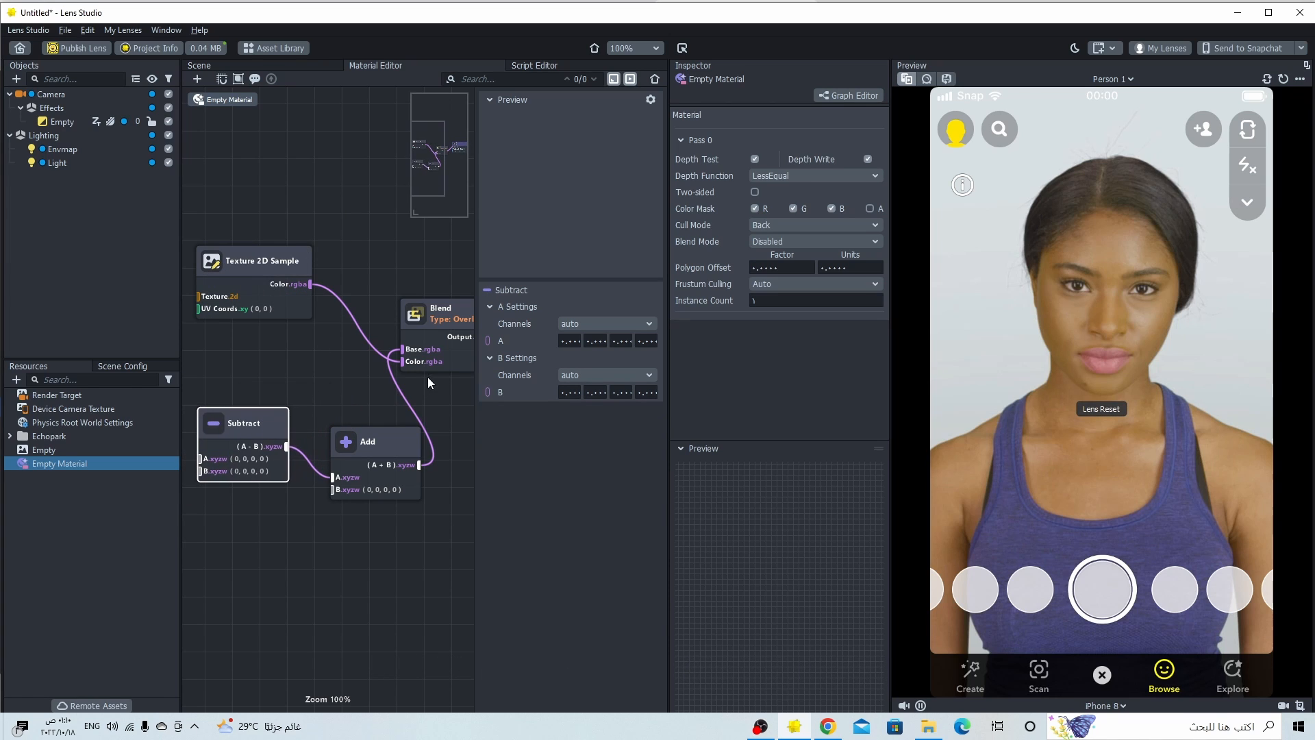
{"action": "scroll", "coordinate": [428, 382], "scroll_direction": "down", "scroll_amount": 5}
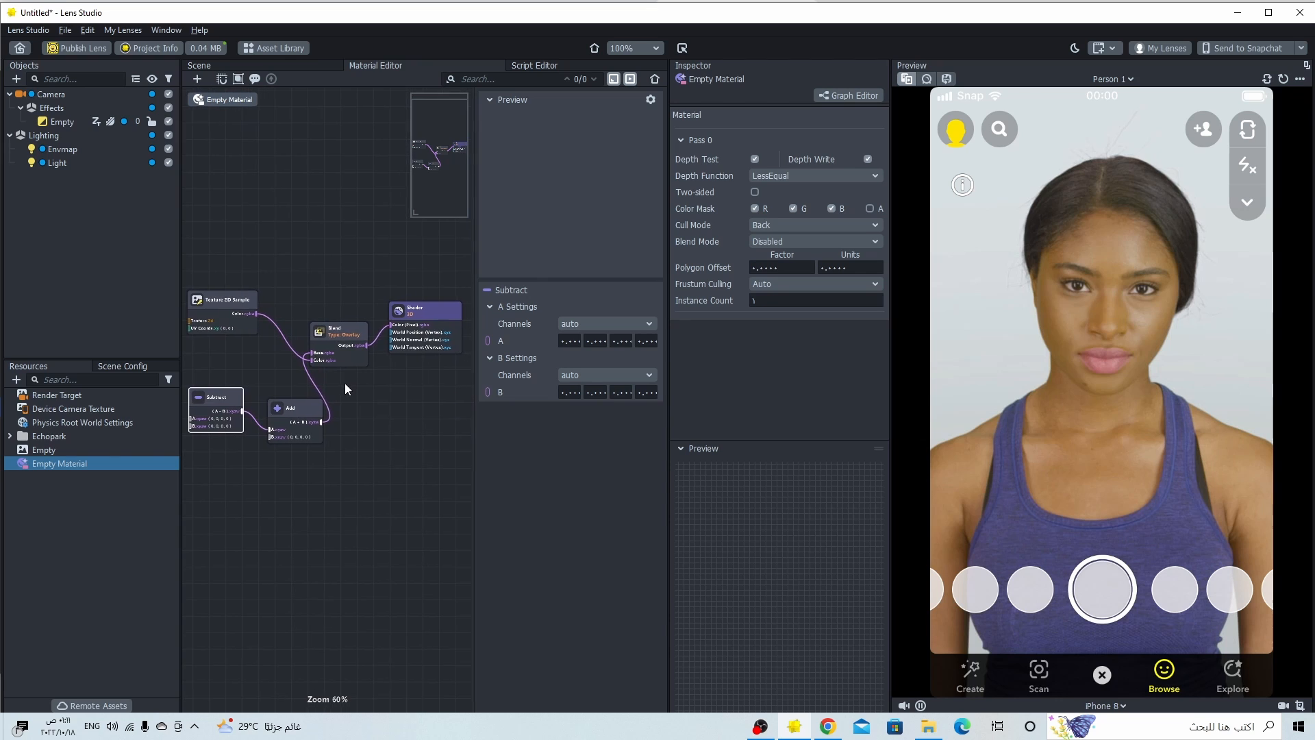
{"action": "middle_click_drag", "start_coordinate": [344, 384], "coordinate": [418, 412]}
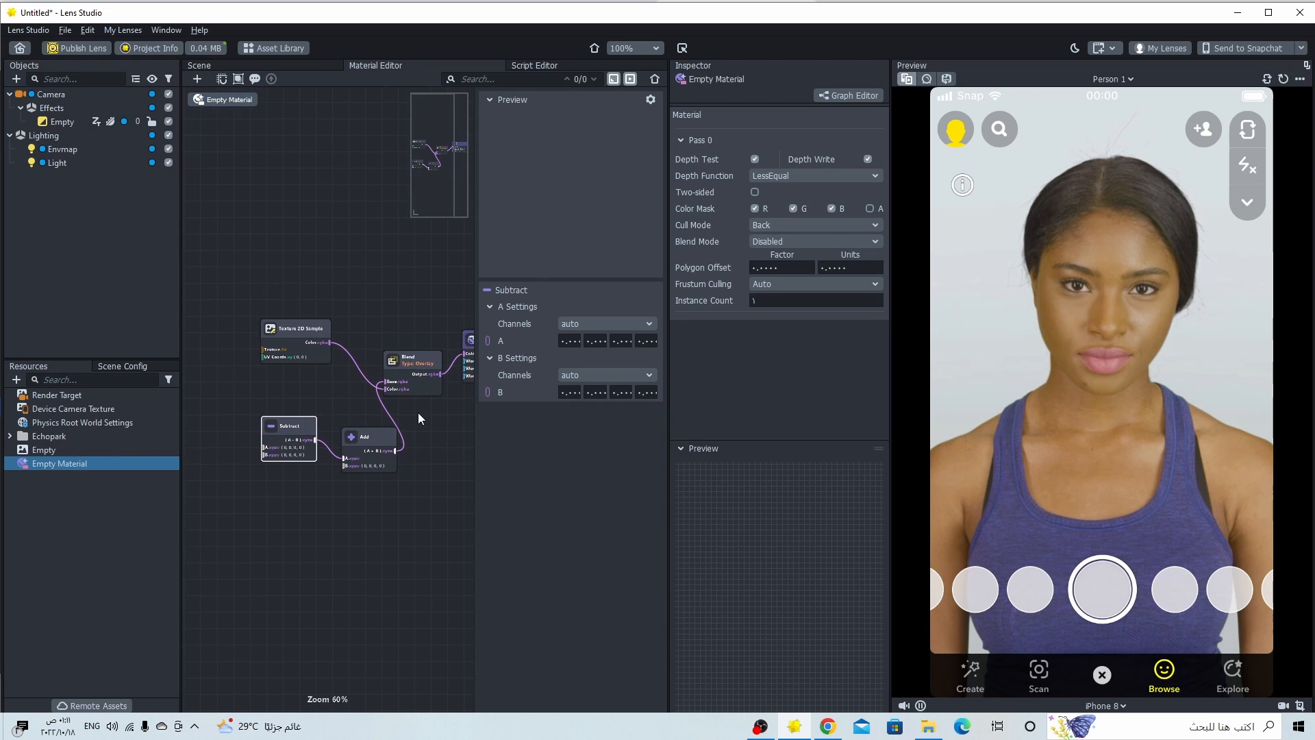
Step: Move the Texture 2D Sample node further left and connect its Color output to the Subtract node's A input
{"action": "scroll", "coordinate": [269, 430], "scroll_direction": "up", "scroll_amount": 1}
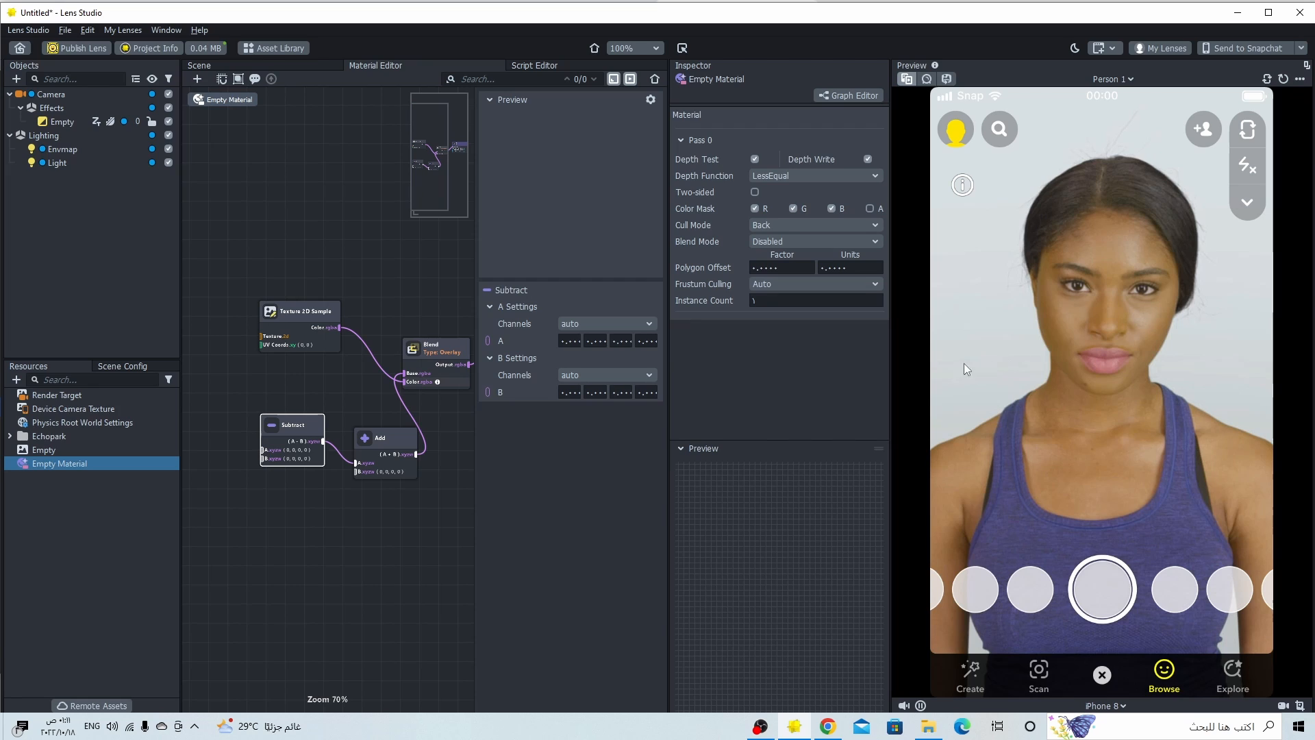
{"action": "left_click_drag", "start_coordinate": [263, 459], "coordinate": [258, 457]}
{"action": "left_click_drag", "start_coordinate": [300, 315], "coordinate": [260, 316]}
{"action": "left_click_drag", "start_coordinate": [300, 426], "coordinate": [264, 452]}
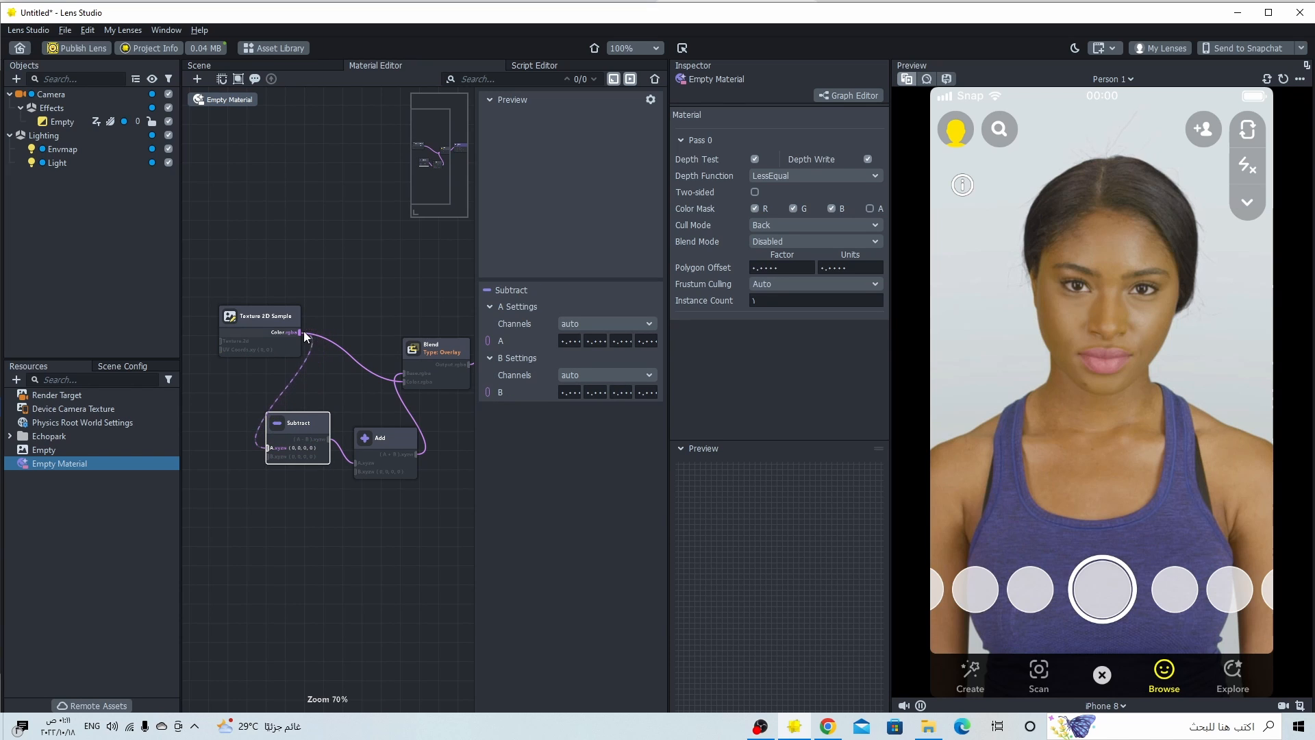
{"action": "left_click_drag", "start_coordinate": [302, 332], "coordinate": [301, 333]}
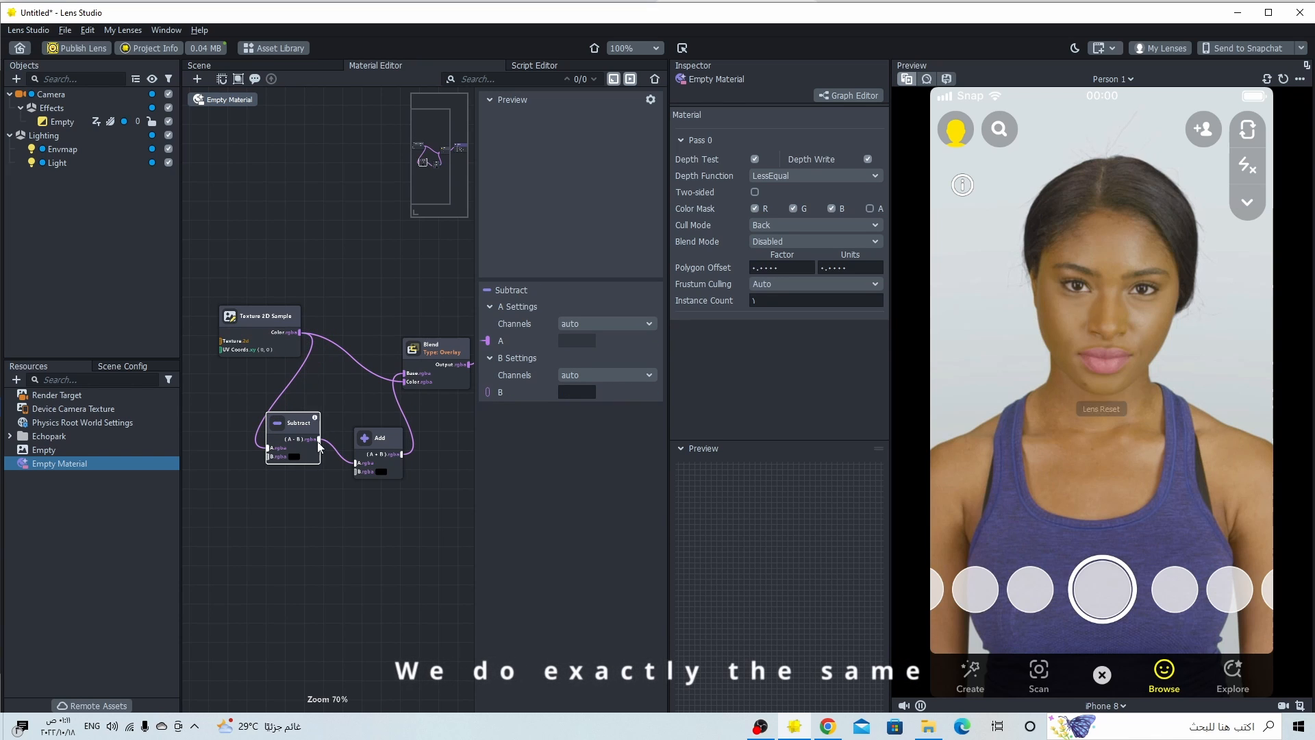
Step: Add a Gaussian Blur node to the left of Subtract and connect its Color output to Subtract's B input
{"action": "left_click_drag", "start_coordinate": [306, 422], "coordinate": [220, 495]}
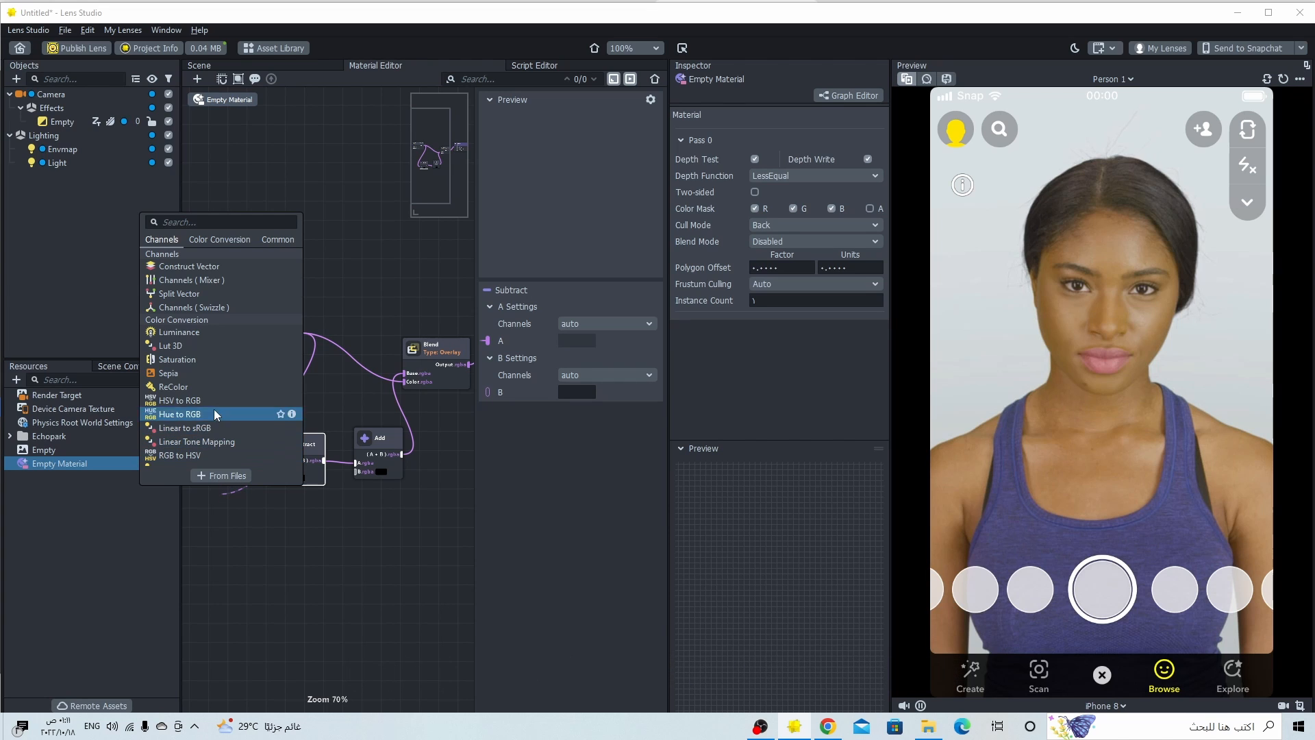
{"action": "left_click", "coordinate": [233, 503]}
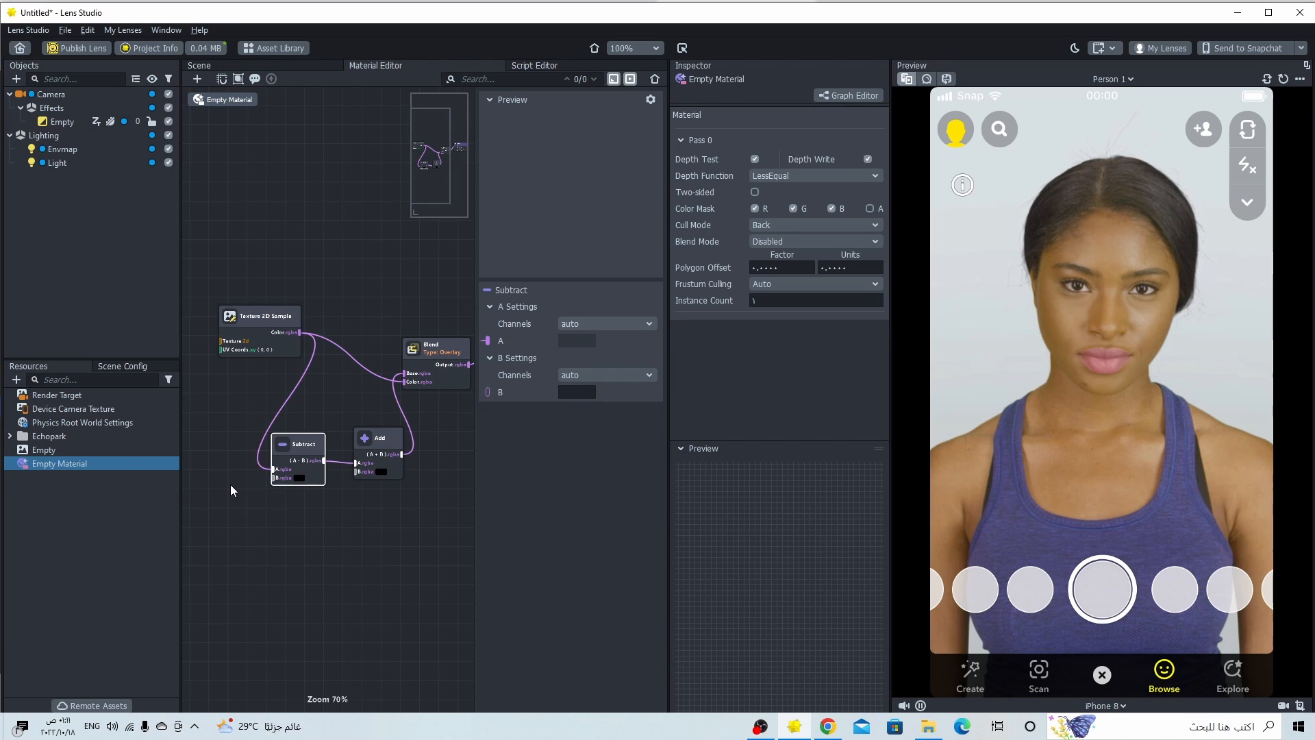
{"action": "right_click", "coordinate": [234, 496]}
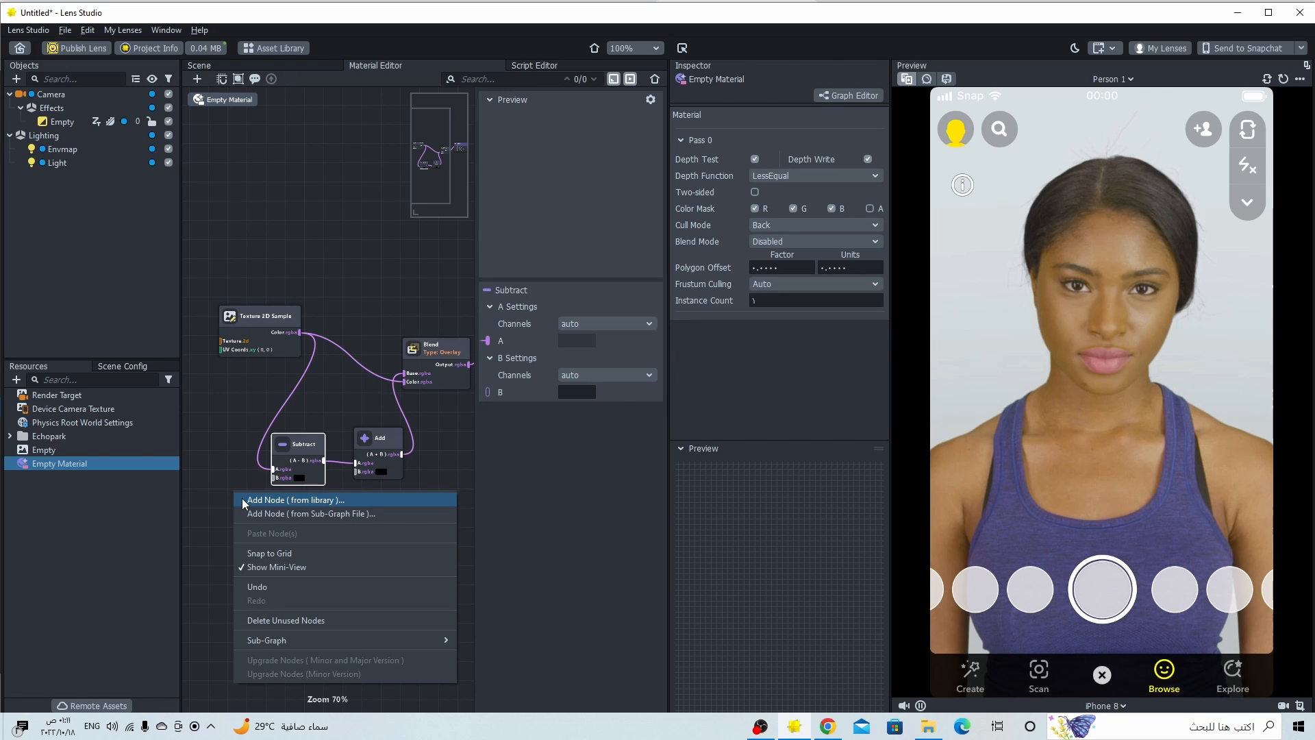
{"action": "left_click", "coordinate": [243, 500]}
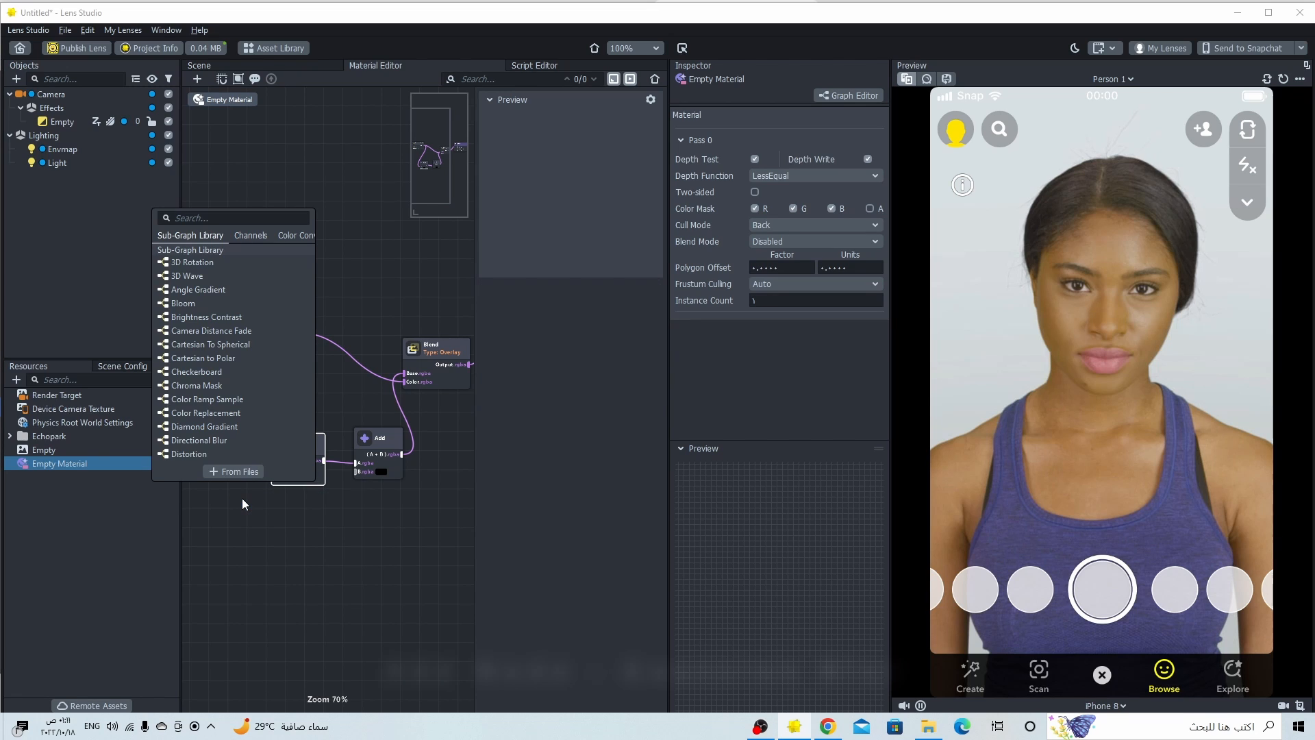
{"action": "left_click", "coordinate": [231, 216]}
{"action": "type", "text": "ga"}
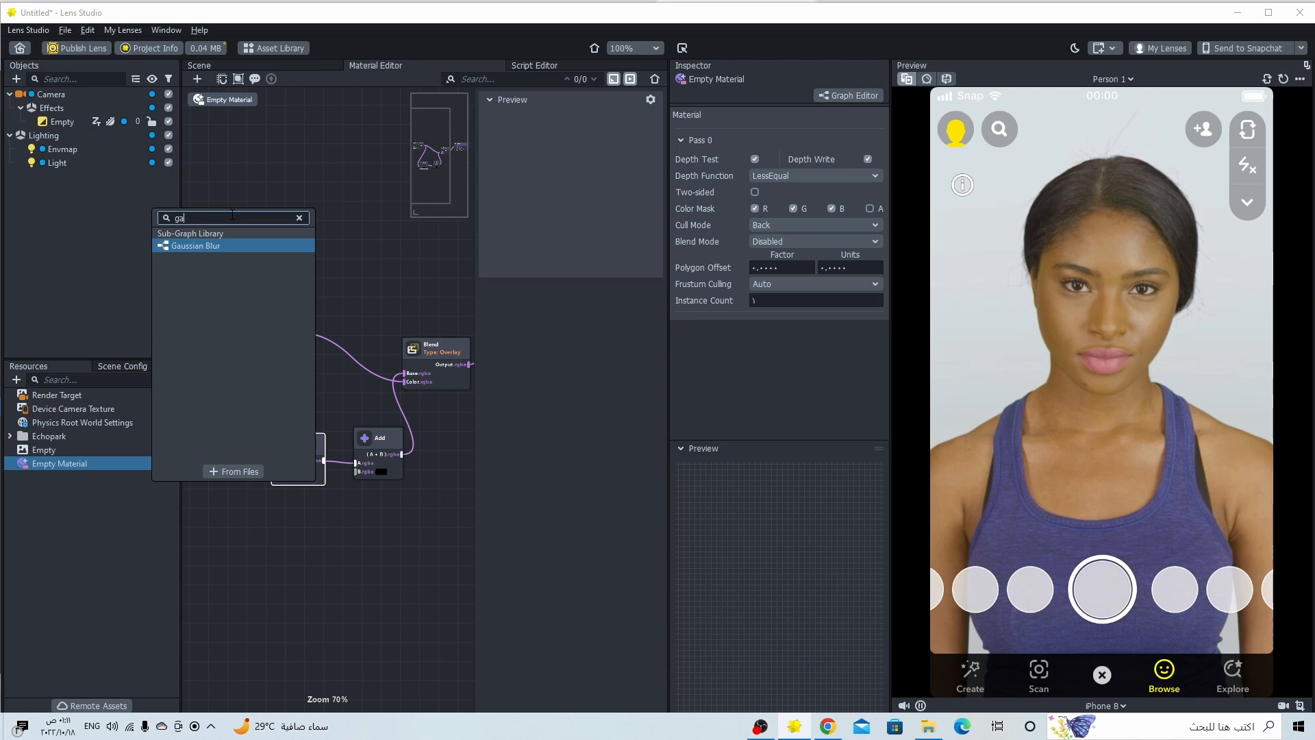
{"action": "left_click", "coordinate": [209, 245]}
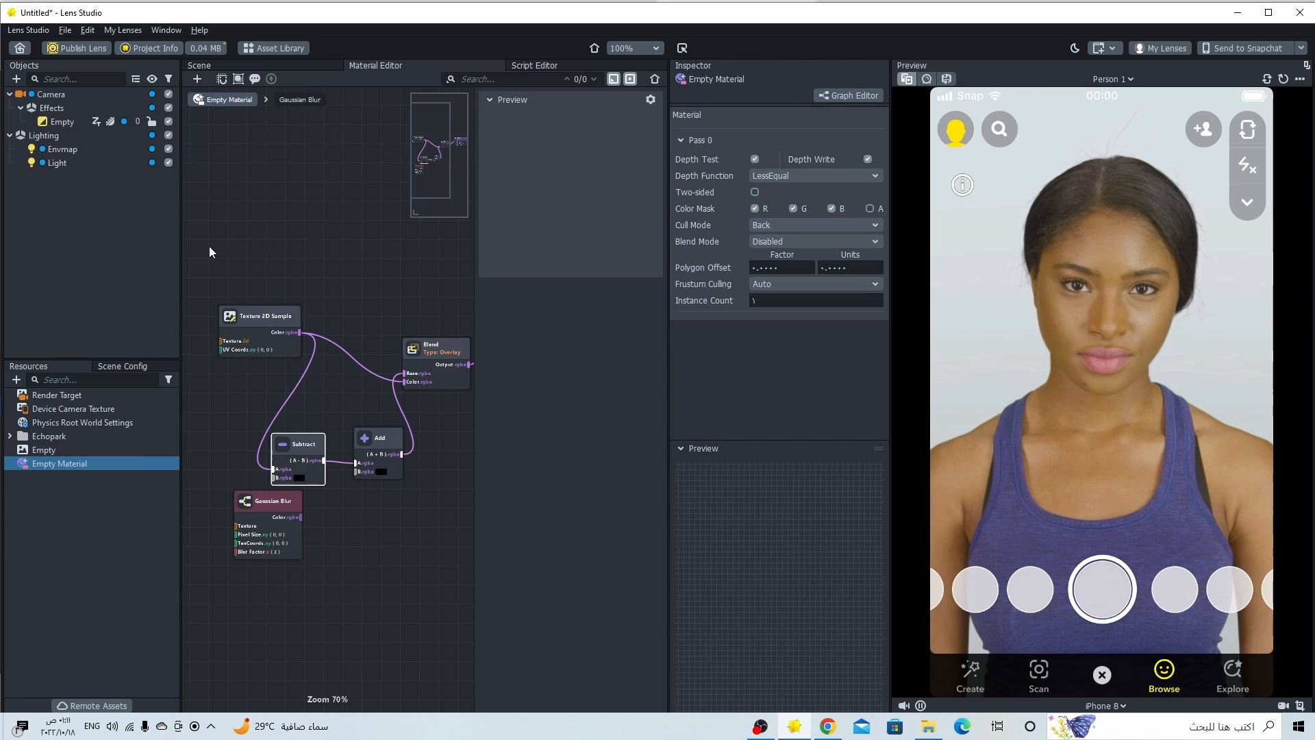
{"action": "left_click", "coordinate": [263, 495]}
{"action": "left_click_drag", "start_coordinate": [263, 495], "coordinate": [288, 461]}
{"action": "scroll", "coordinate": [218, 430], "scroll_direction": "down", "scroll_amount": 1}
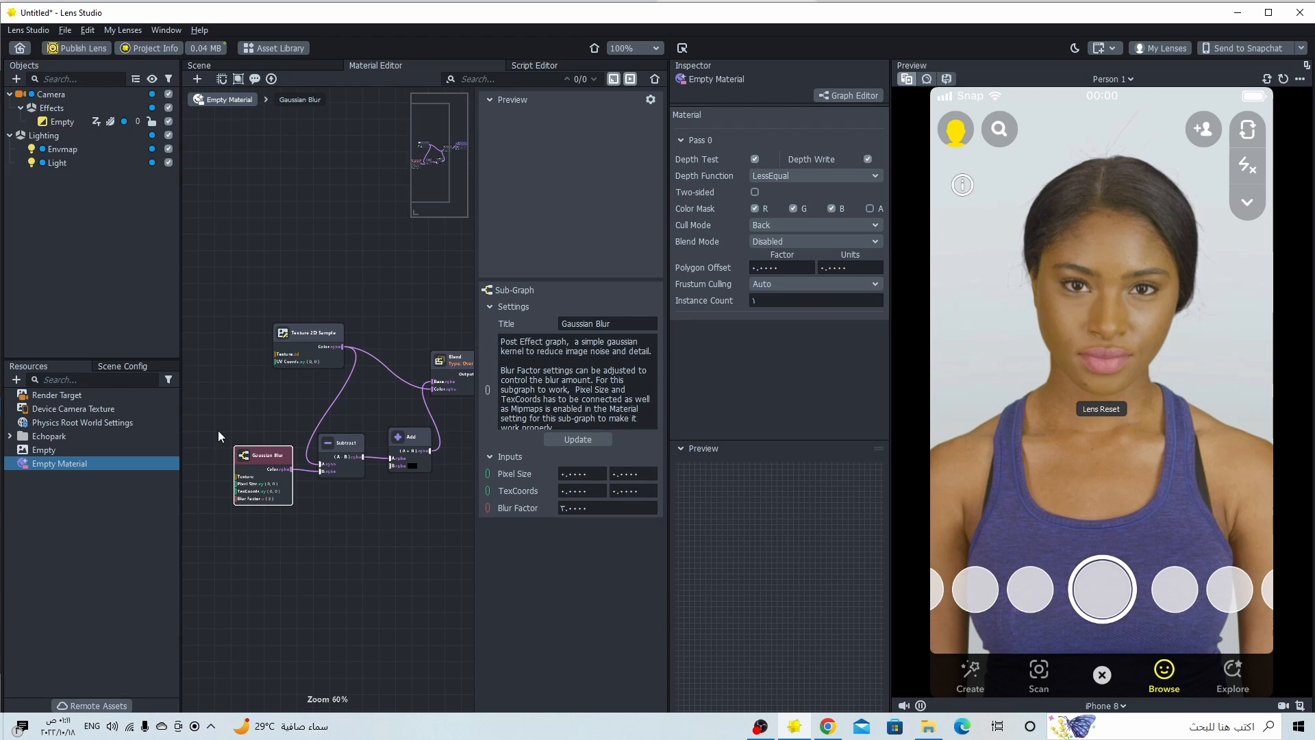
Step: Create a Texture 2D Object Parameter node feeding the Gaussian Blur's Texture input and place it above and left of the blur node
{"action": "left_click_drag", "start_coordinate": [240, 479], "coordinate": [193, 426]}
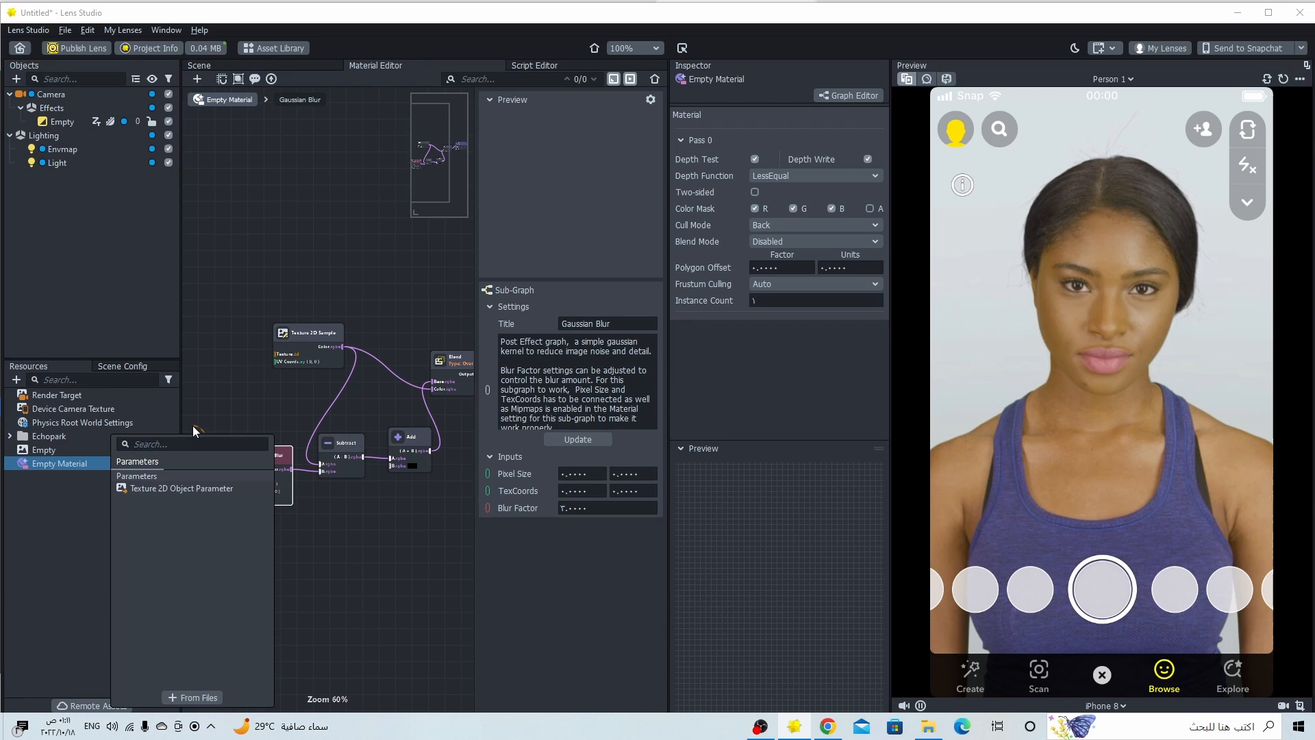
{"action": "left_click", "coordinate": [192, 487]}
{"action": "mouse_move", "coordinate": [202, 400]}
{"action": "left_mouse_down"}
{"action": "mouse_move", "coordinate": [150, 417]}
{"action": "mouse_move", "coordinate": [197, 420]}
{"action": "left_mouse_up"}
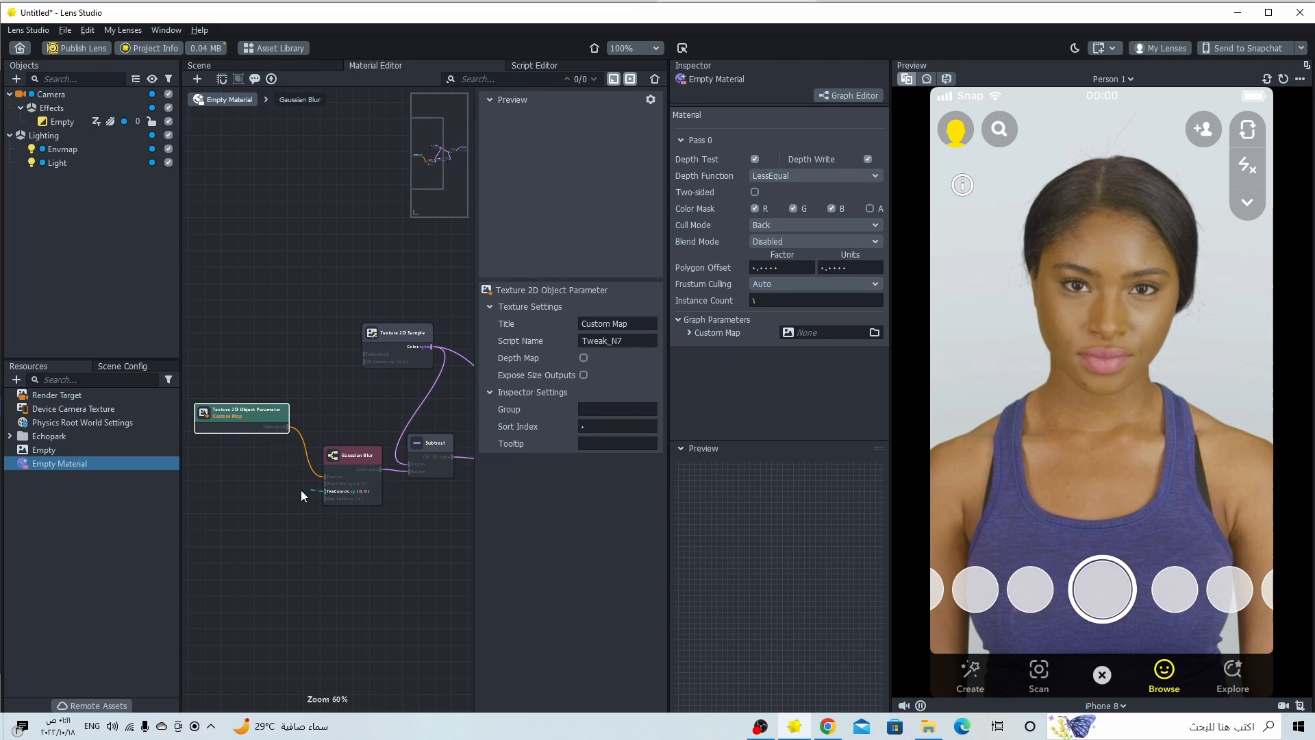
Step: Create a Surface UV Coord node feeding the Gaussian Blur's TexCoords input and place it below the texture parameter node
{"action": "left_click_drag", "start_coordinate": [265, 487], "coordinate": [264, 487]}
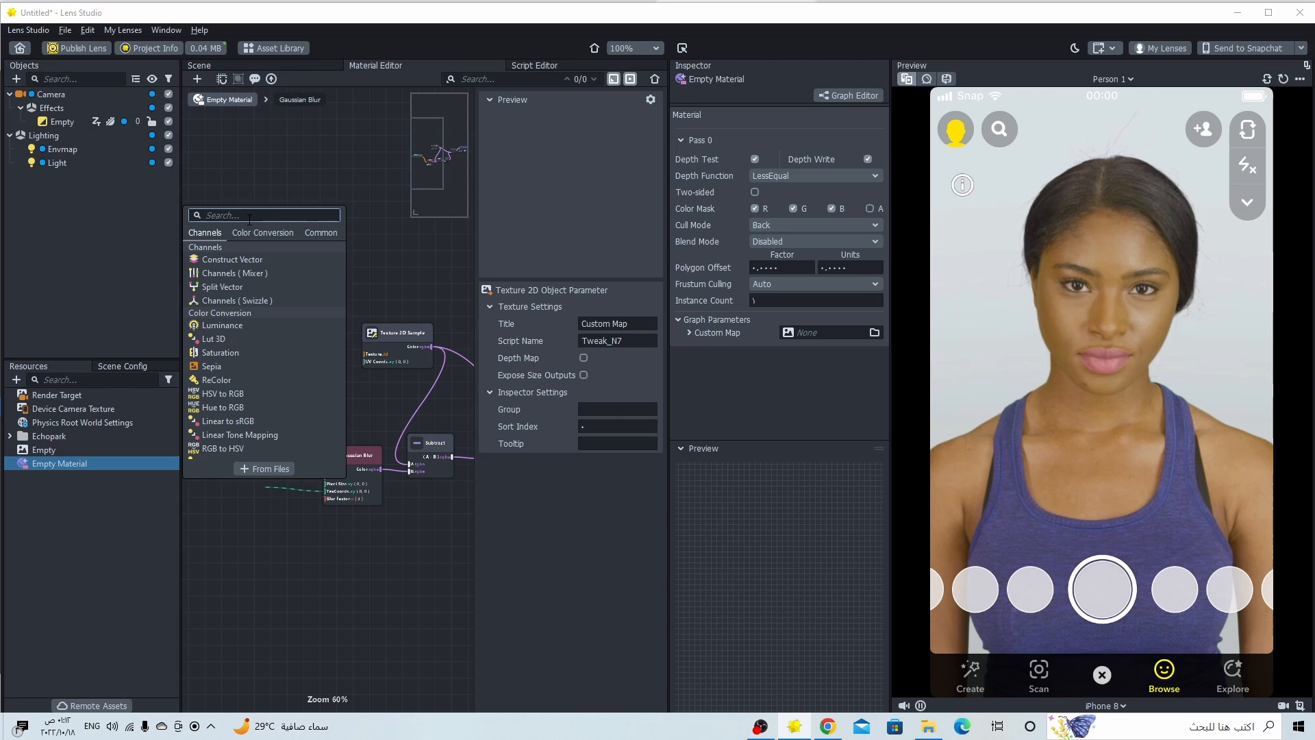
{"action": "type", "text": "su"}
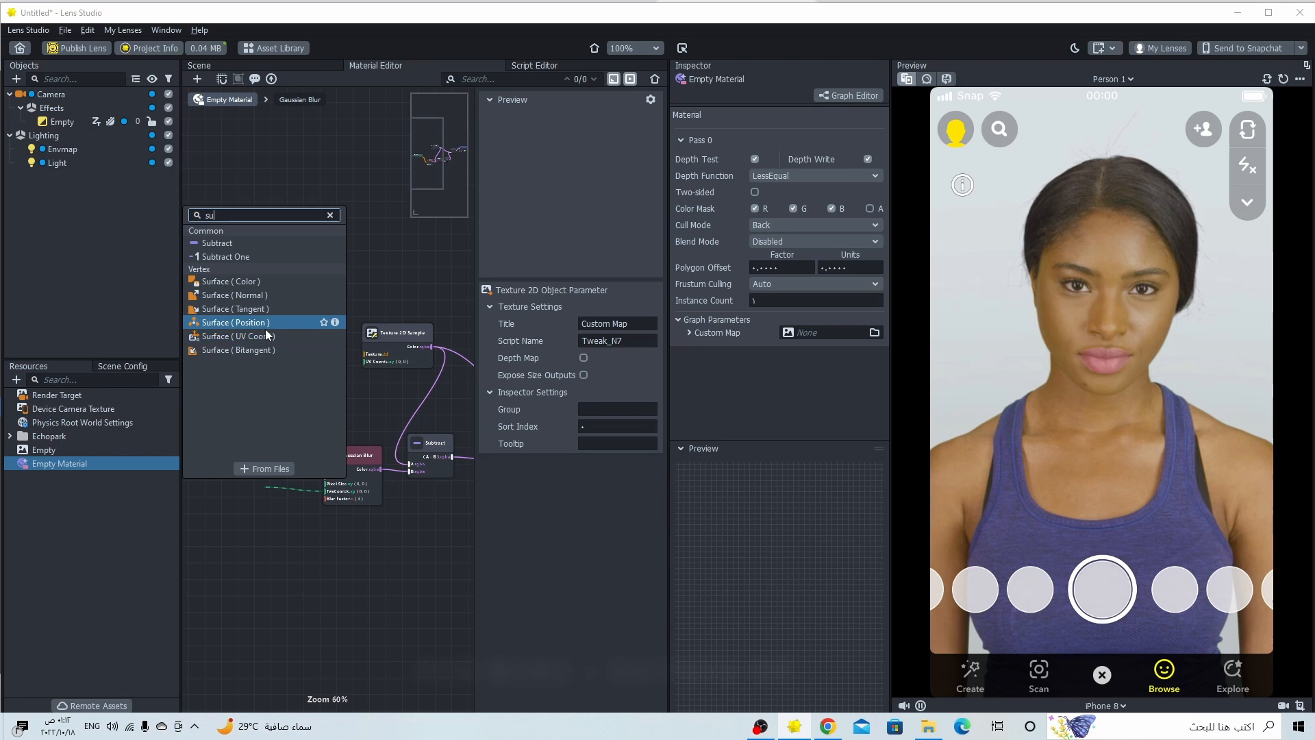
{"action": "key", "text": "Escape"}
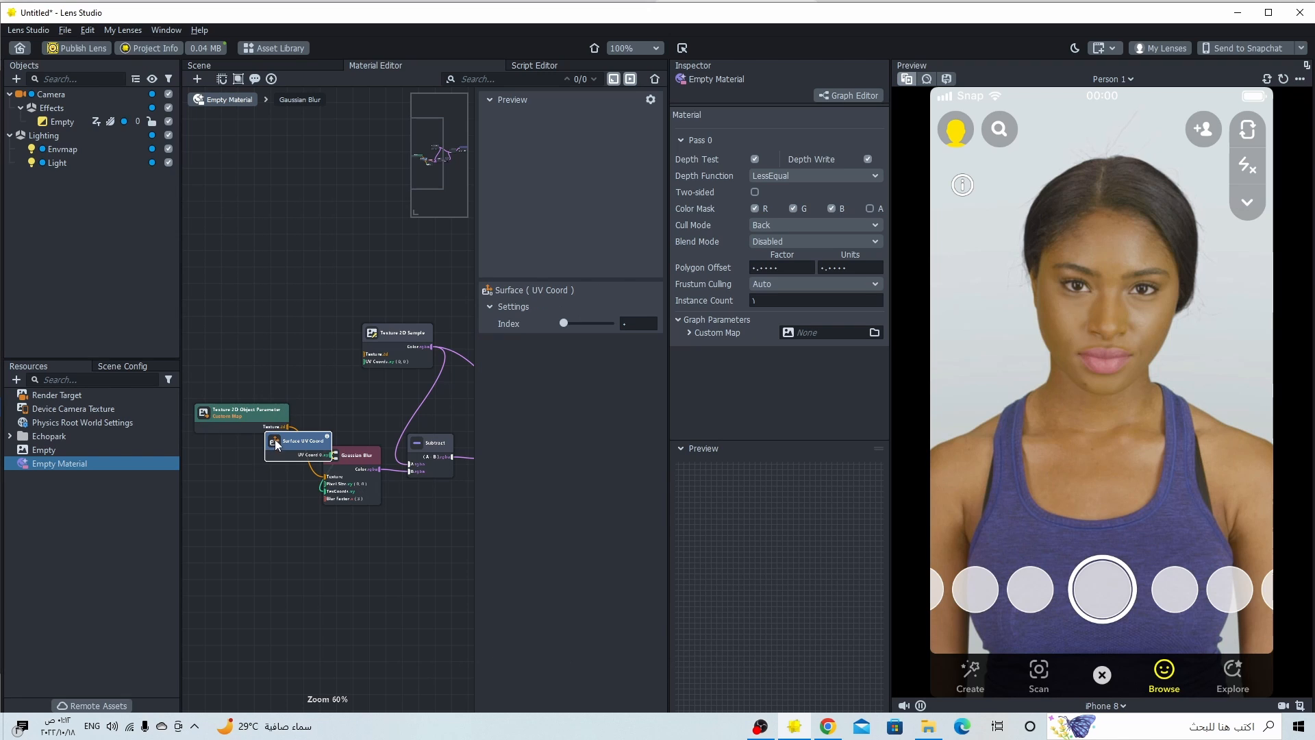
{"action": "left_click_drag", "start_coordinate": [274, 445], "coordinate": [210, 463]}
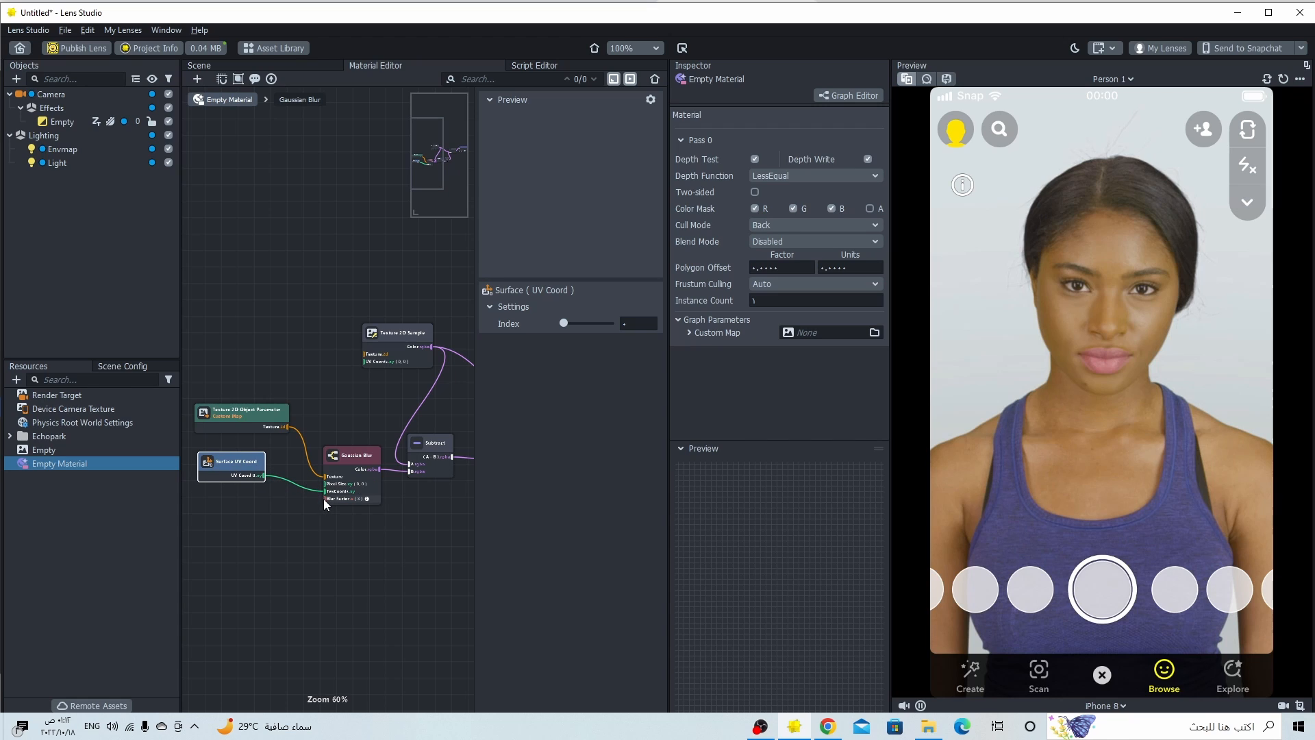
Step: Create a Float Parameter node feeding the Gaussian Blur's Blur Factor input and place it below the Surface UV Coord node
{"action": "left_click_drag", "start_coordinate": [325, 499], "coordinate": [244, 522]}
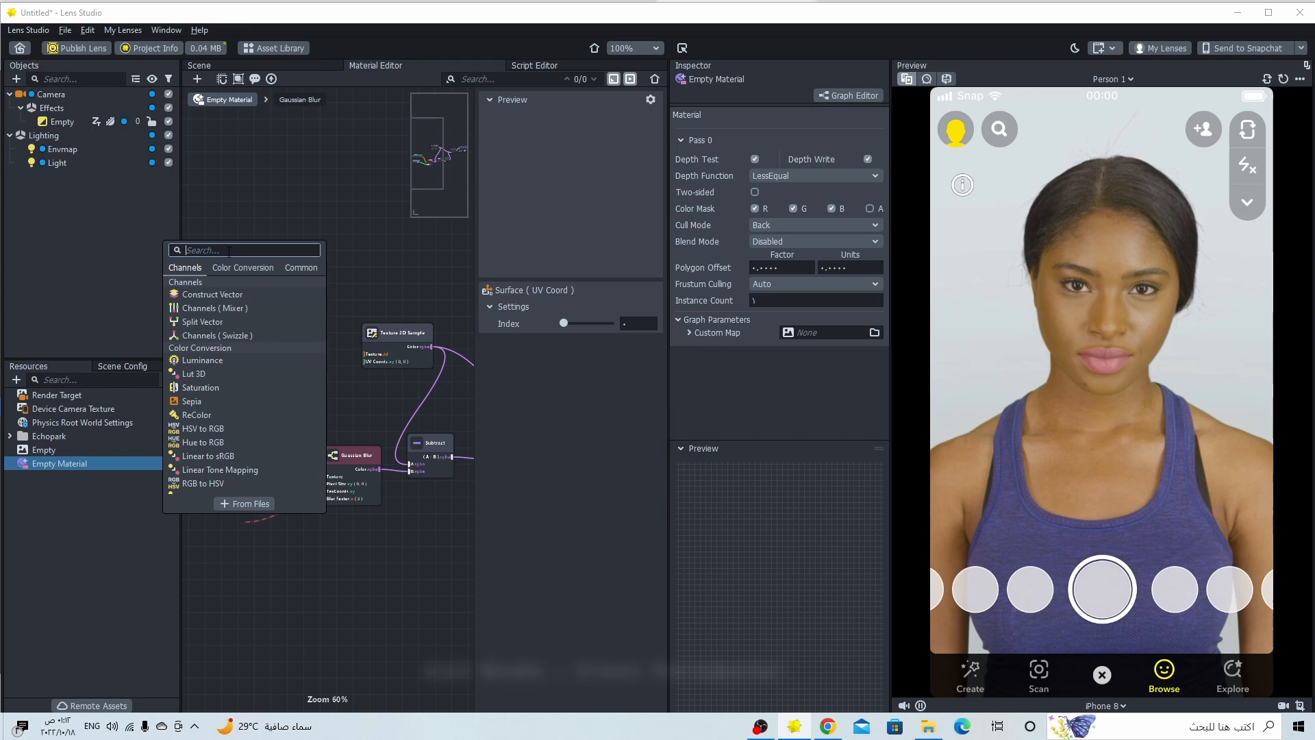
{"action": "type", "text": "flo"}
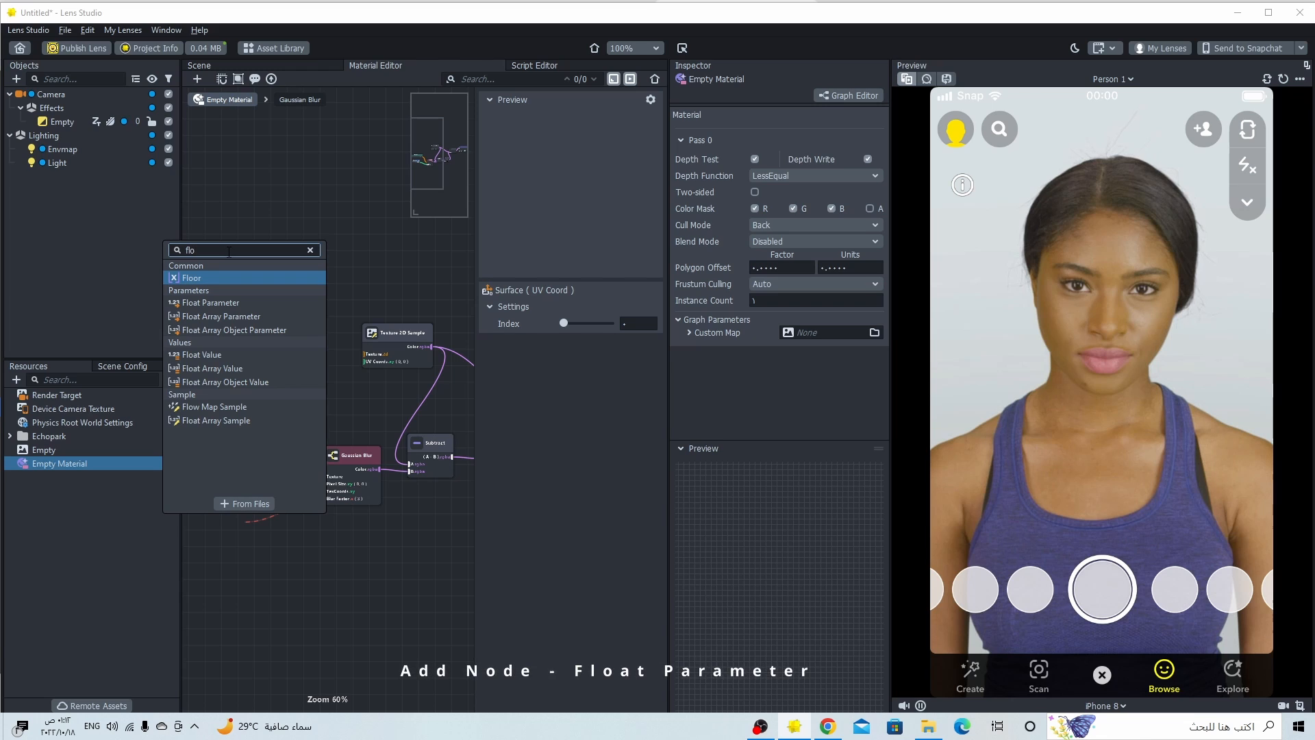
{"action": "left_click", "coordinate": [241, 302]}
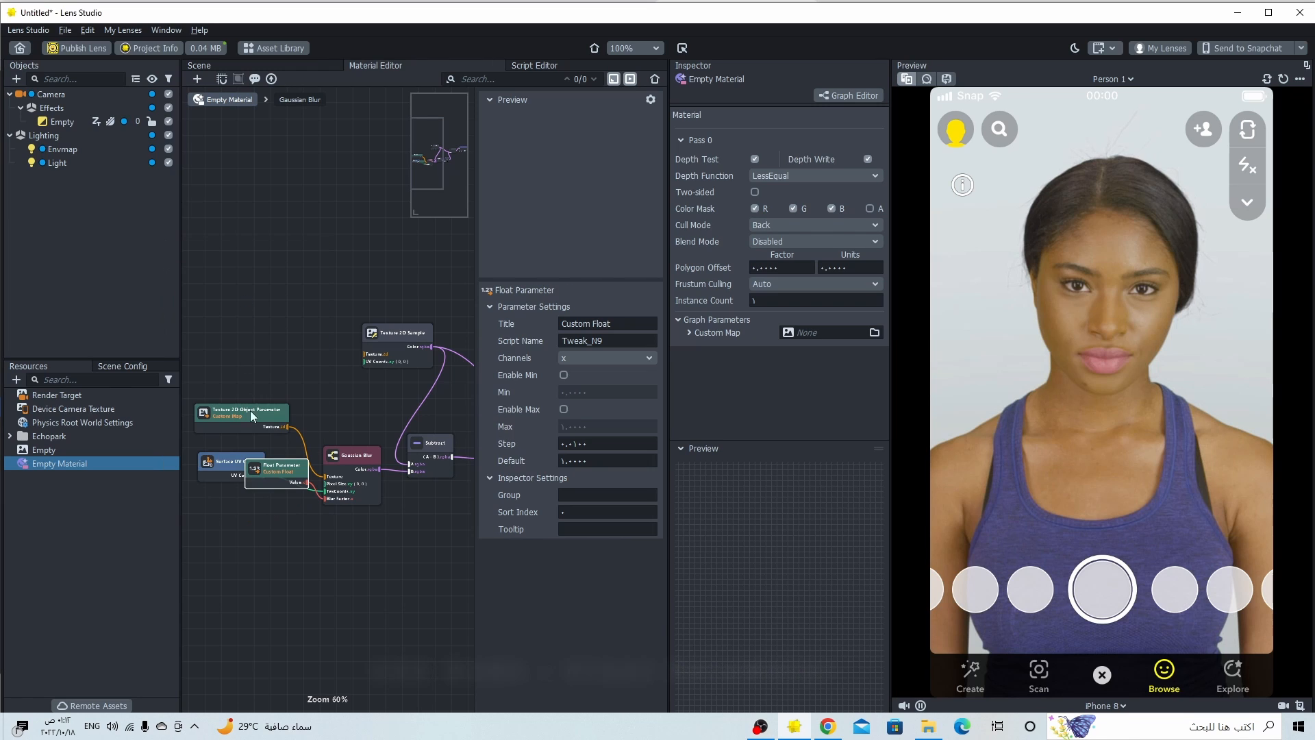
{"action": "left_click_drag", "start_coordinate": [261, 470], "coordinate": [212, 511]}
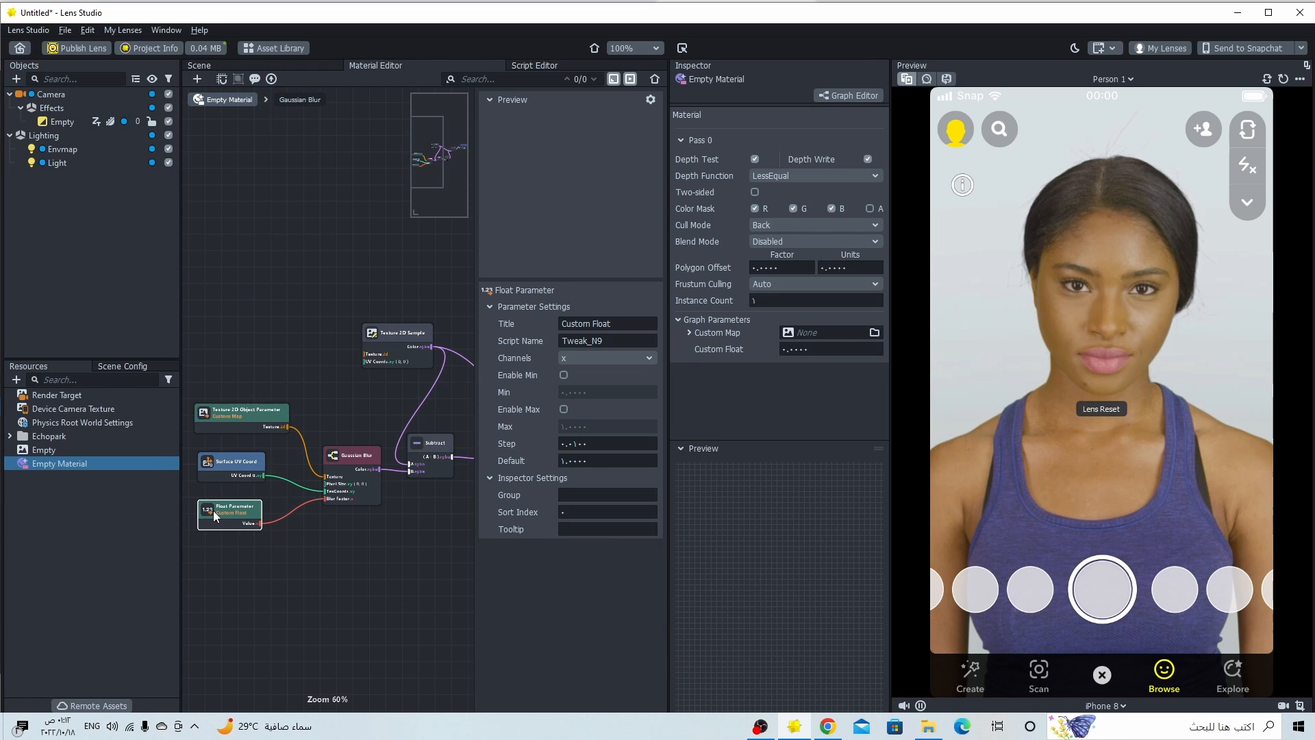
Step: Create a Screen Texture and assign it to the material's Custom Map parameter
{"action": "scroll", "coordinate": [376, 409], "scroll_direction": "down", "scroll_amount": 3}
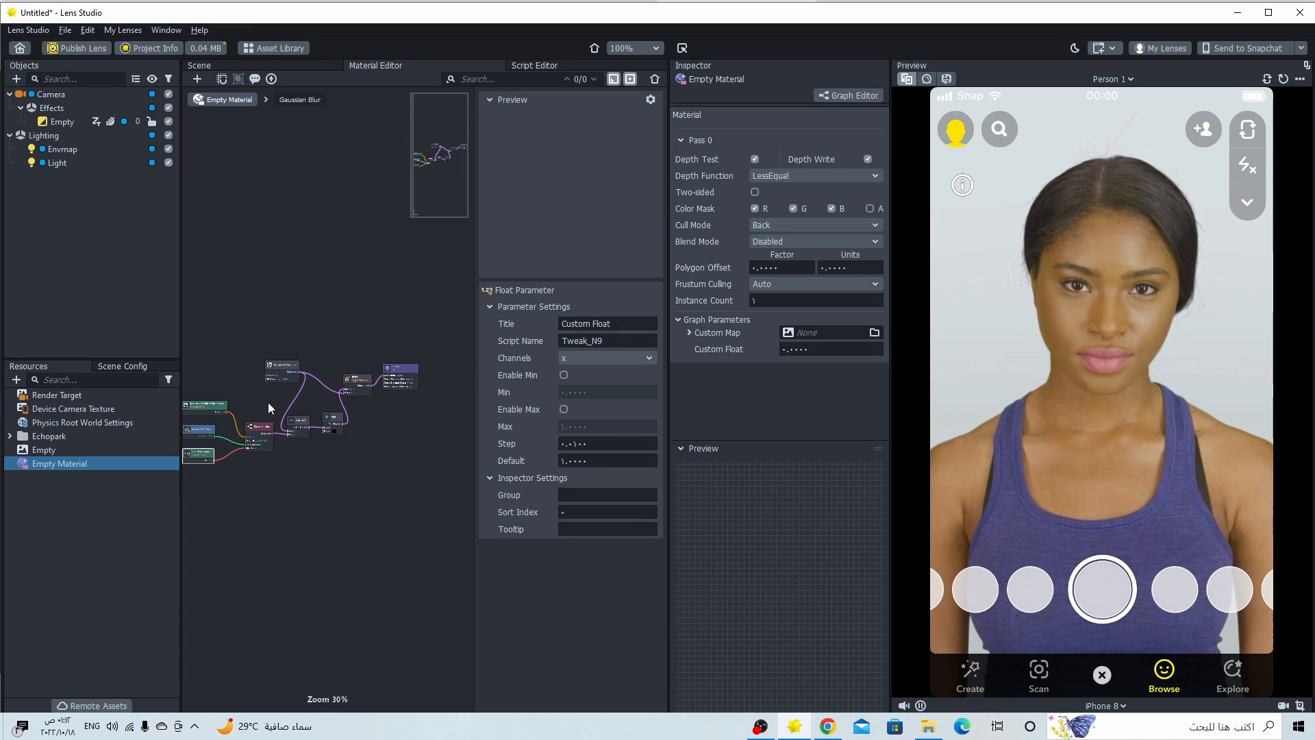
{"action": "scroll", "coordinate": [268, 402], "scroll_direction": "up", "scroll_amount": 1}
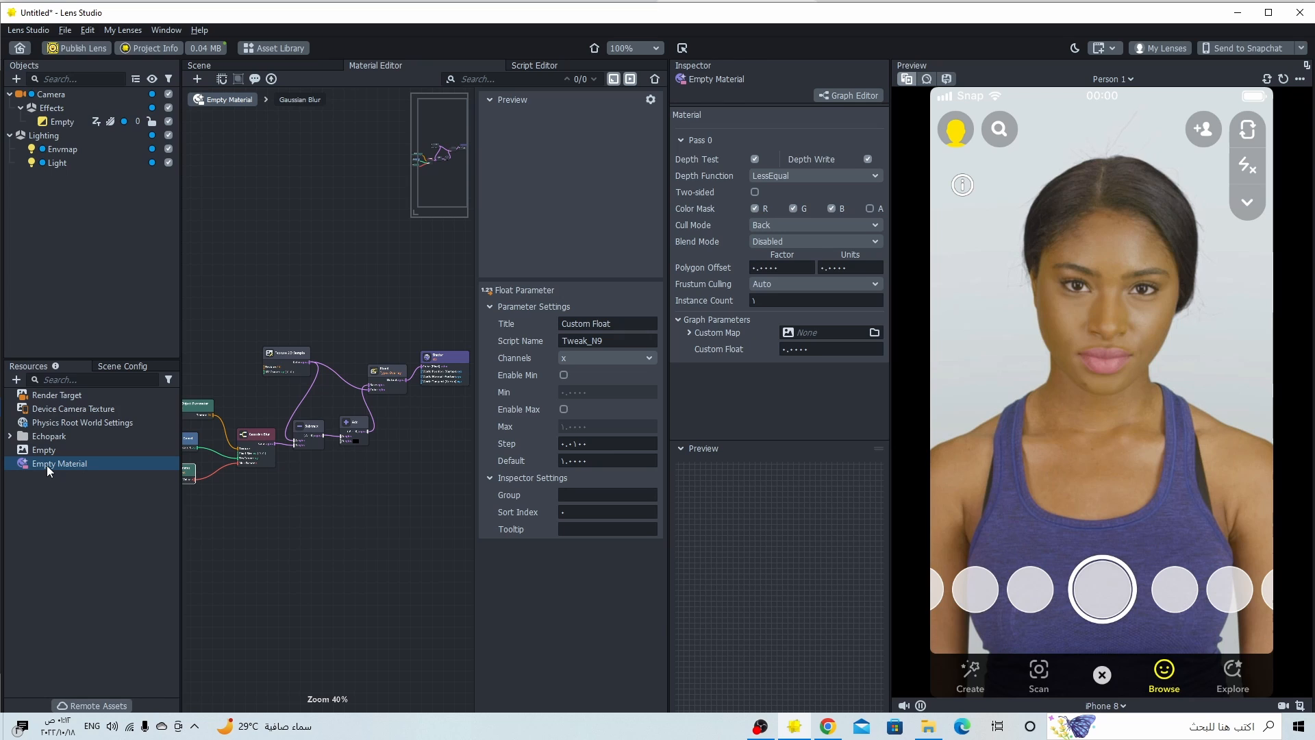
{"action": "left_click", "coordinate": [803, 333]}
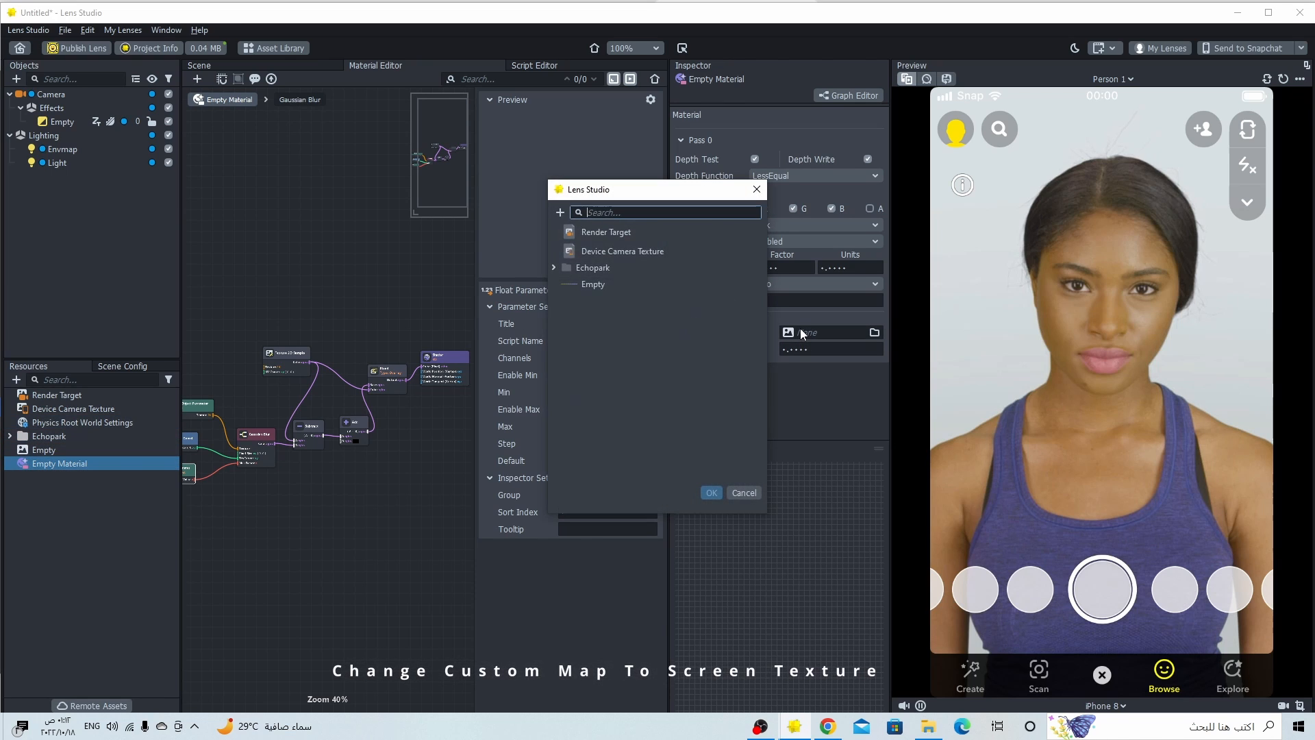
{"action": "left_click", "coordinate": [560, 212]}
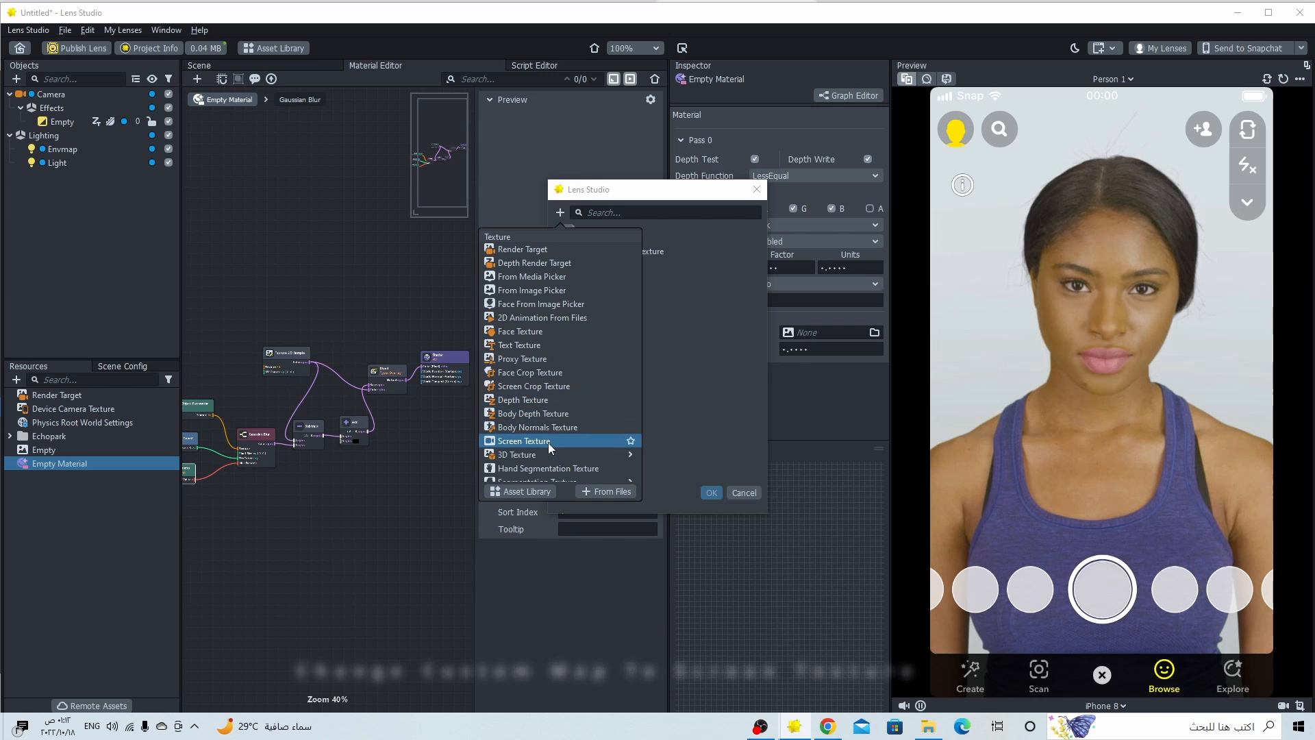
{"action": "left_click", "coordinate": [514, 444]}
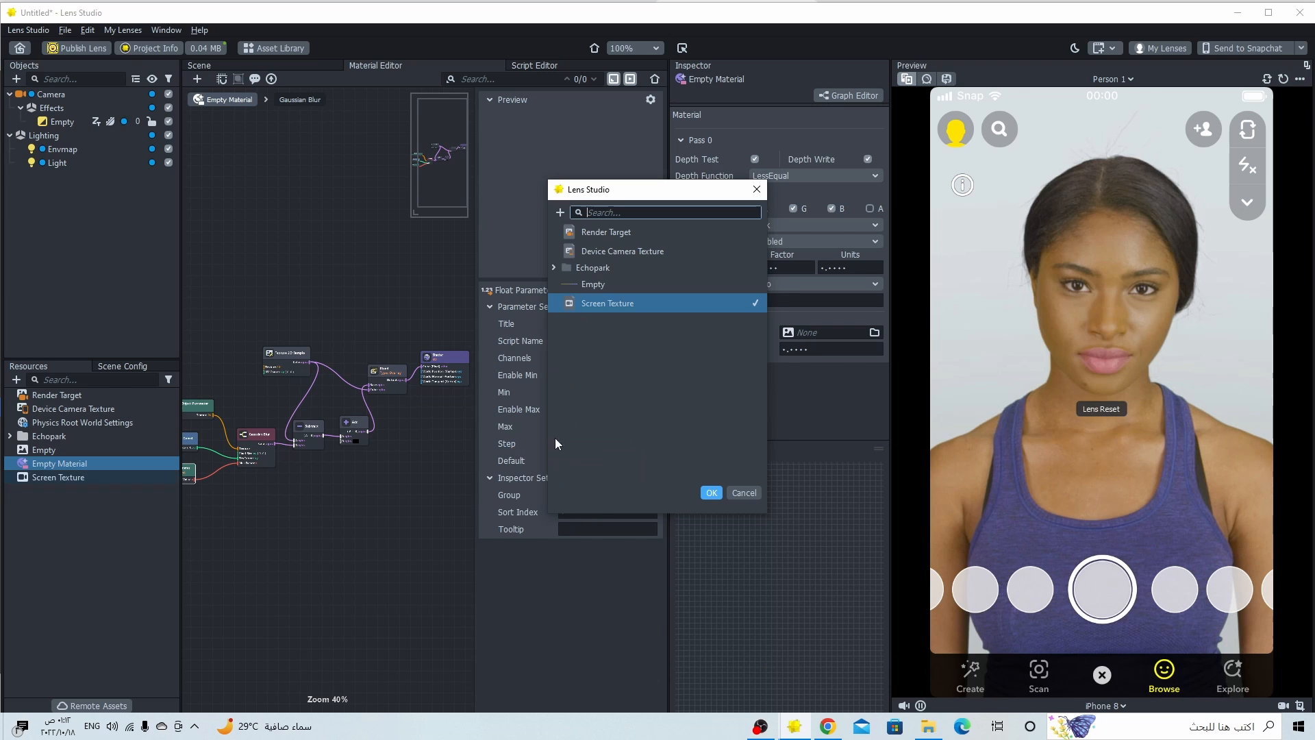
{"action": "left_click", "coordinate": [712, 494]}
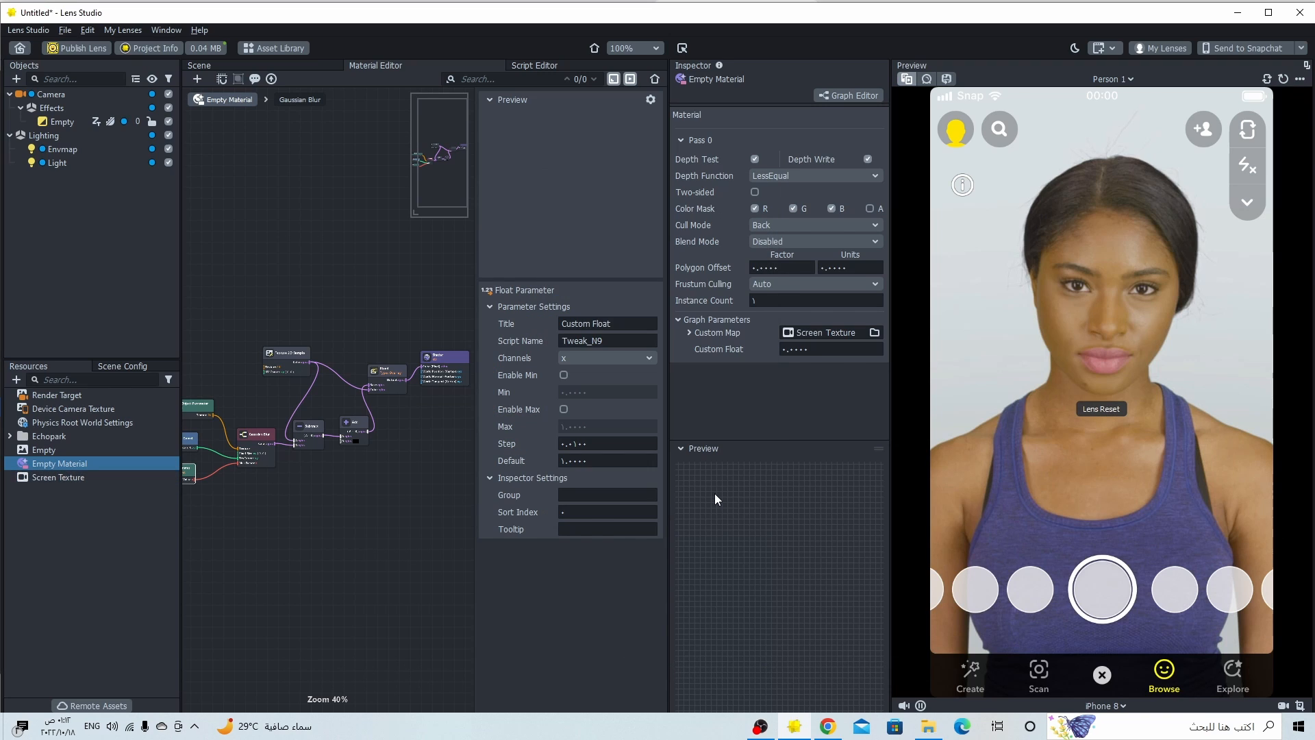
Step: Set the material's Custom Float parameter to 1
{"action": "left_click", "coordinate": [847, 349]}
{"action": "left_click", "coordinate": [785, 349]}
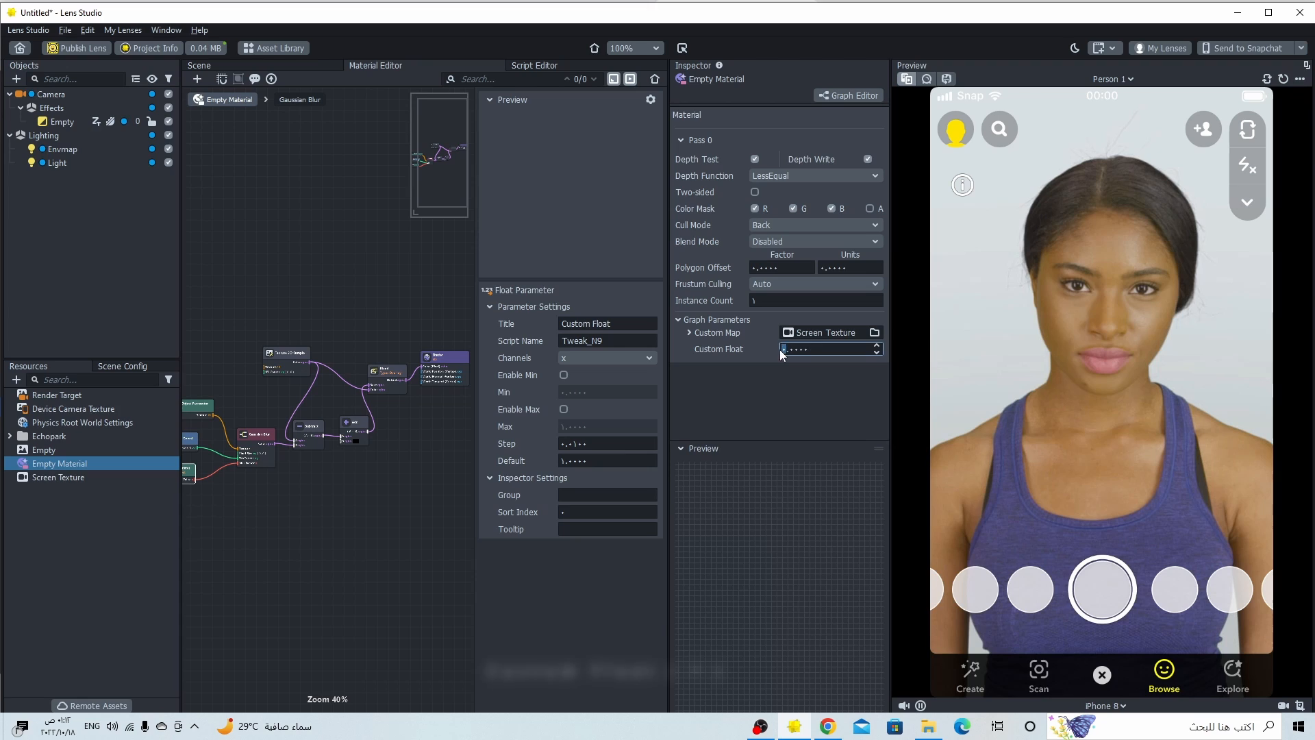
{"action": "key", "text": "Delete"}
{"action": "type", "text": "1"}
{"action": "key", "text": "Return"}
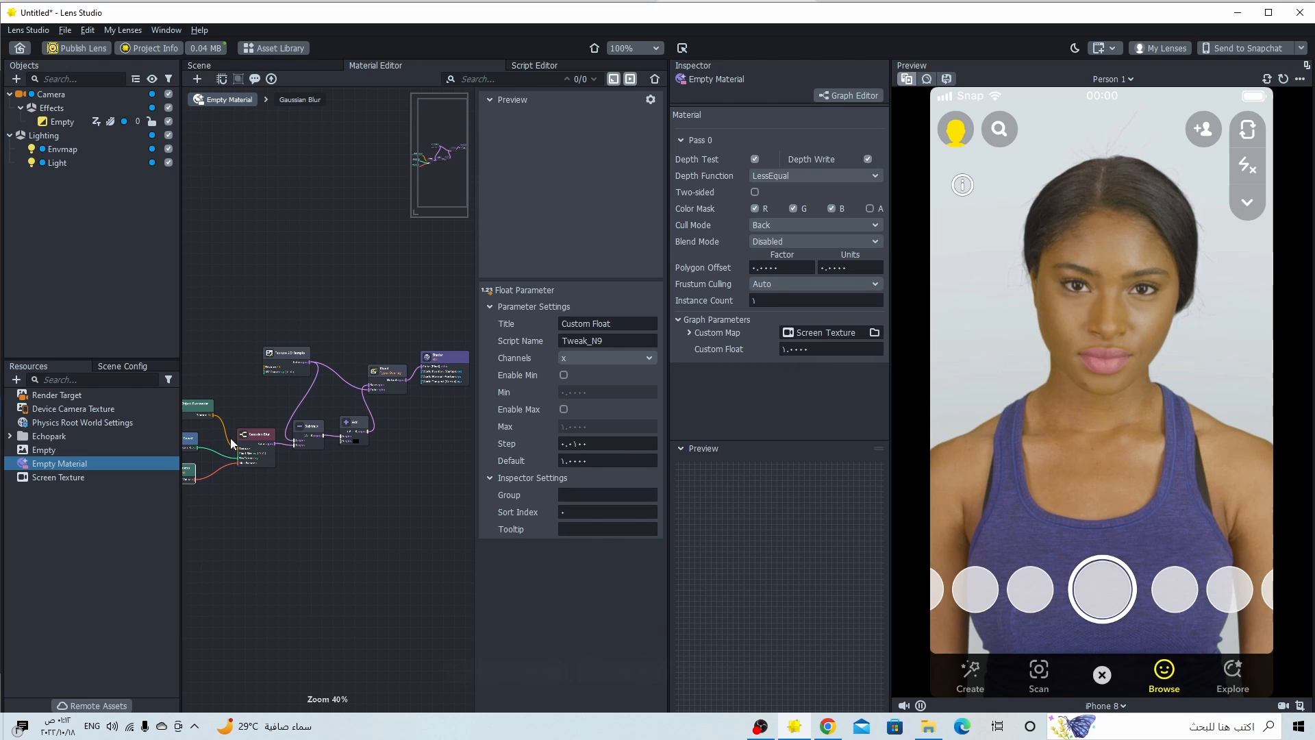
Step: Set the first Pixel Size value of the Gaussian Blur node to 0.015
{"action": "left_click", "coordinate": [252, 438]}
{"action": "scroll", "coordinate": [258, 459], "scroll_direction": "up", "scroll_amount": 5}
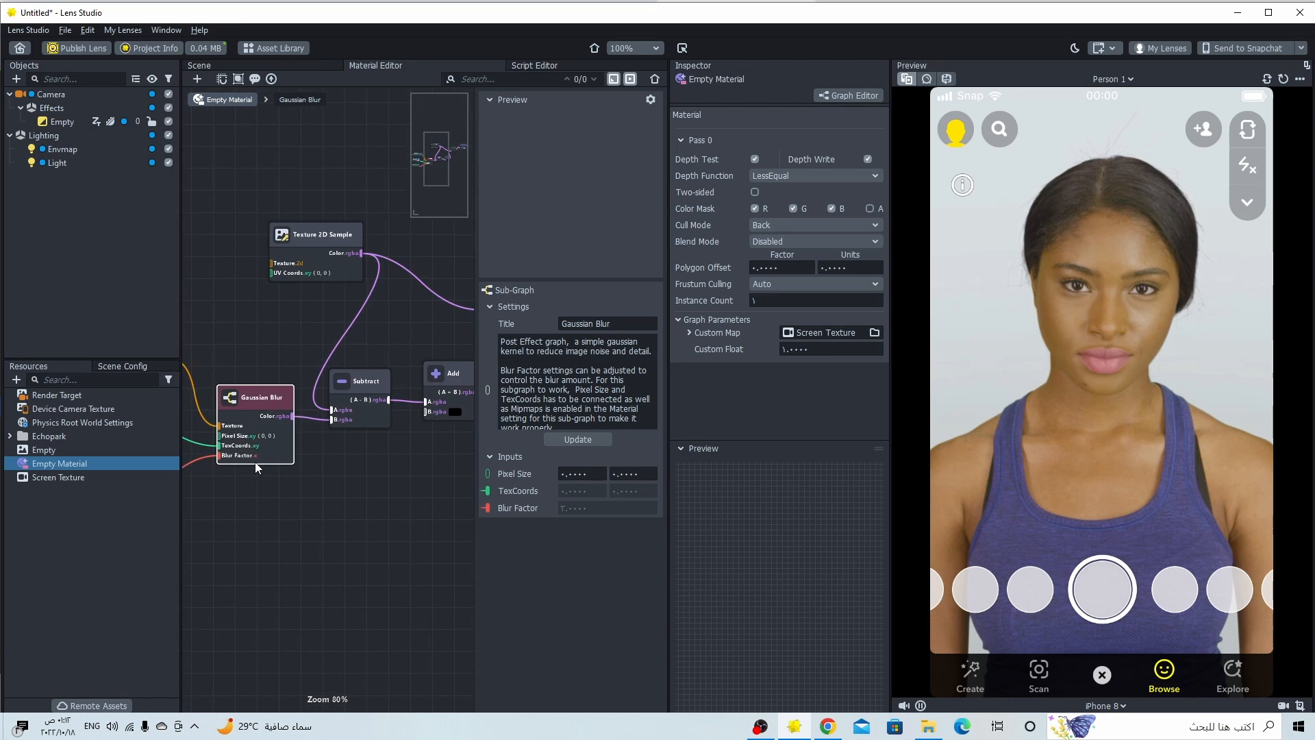
{"action": "left_click_drag", "start_coordinate": [239, 376], "coordinate": [269, 365]}
{"action": "left_click", "coordinate": [579, 474]}
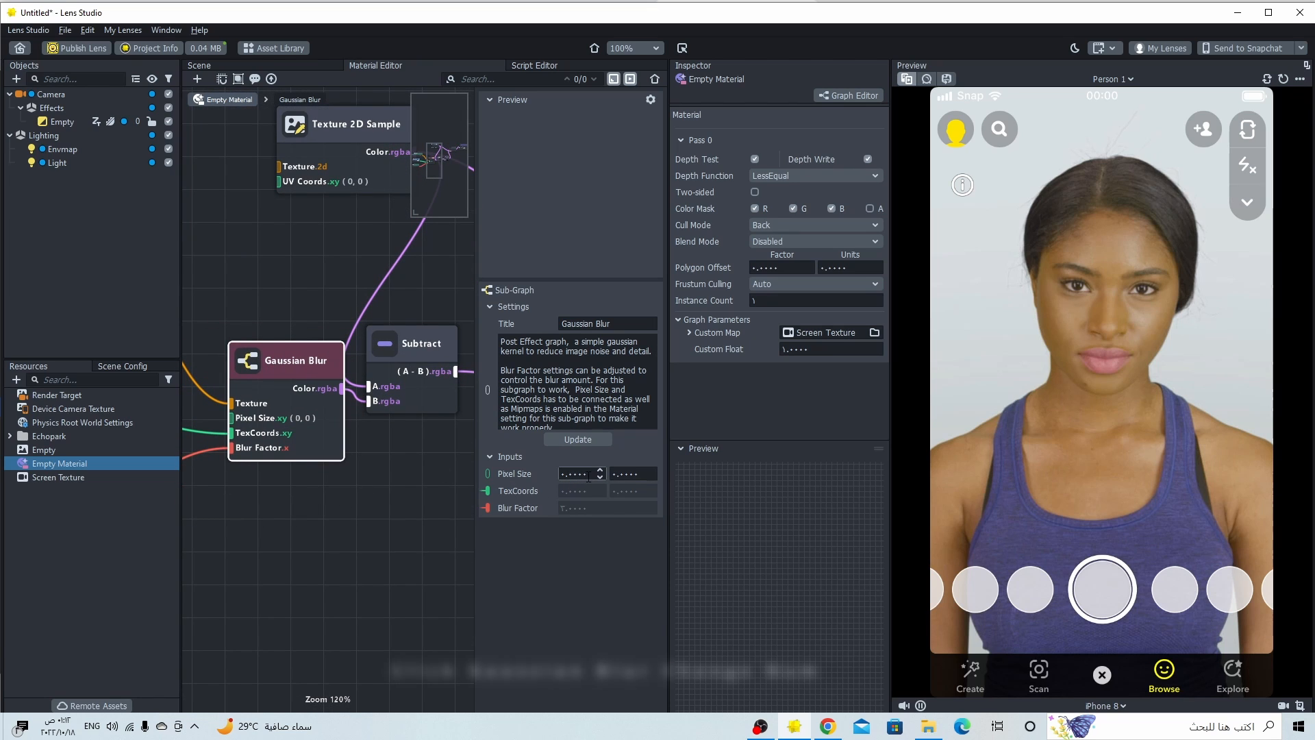
{"action": "double_click", "coordinate": [579, 474]}
{"action": "type", "text": "150"}
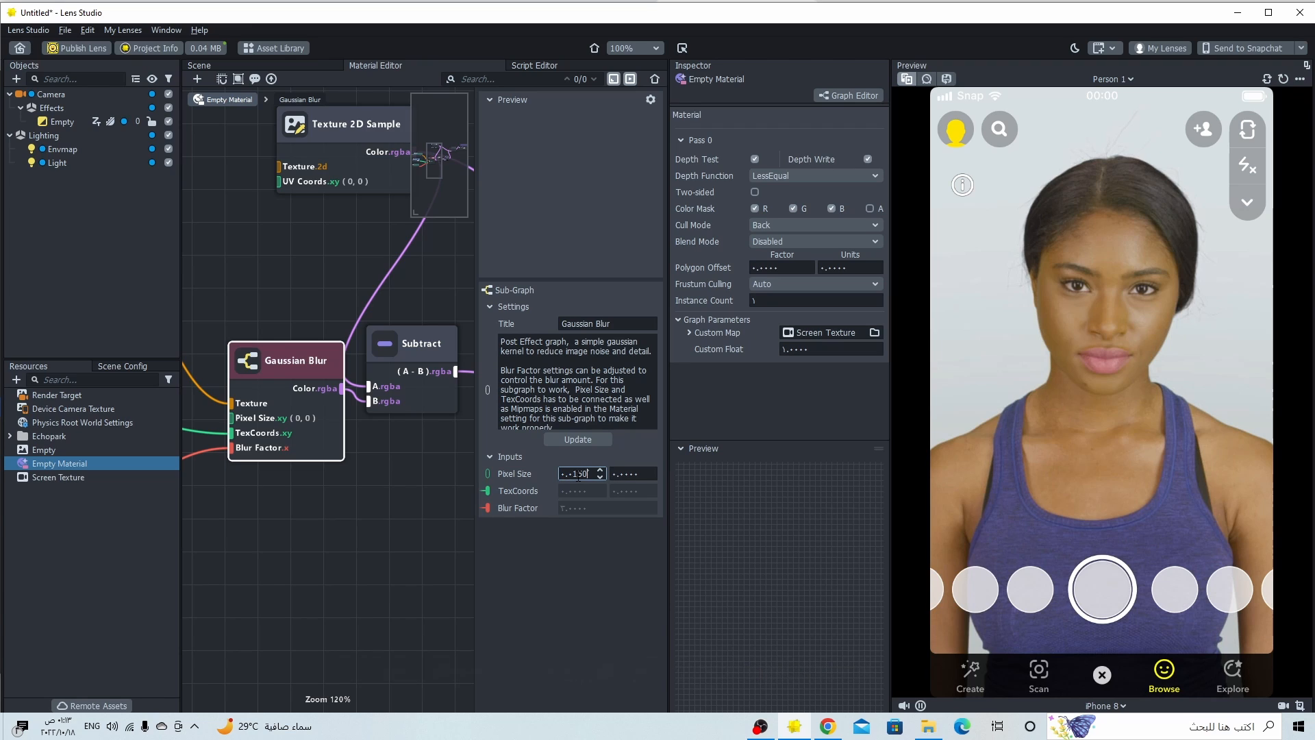
{"action": "key", "text": "Return"}
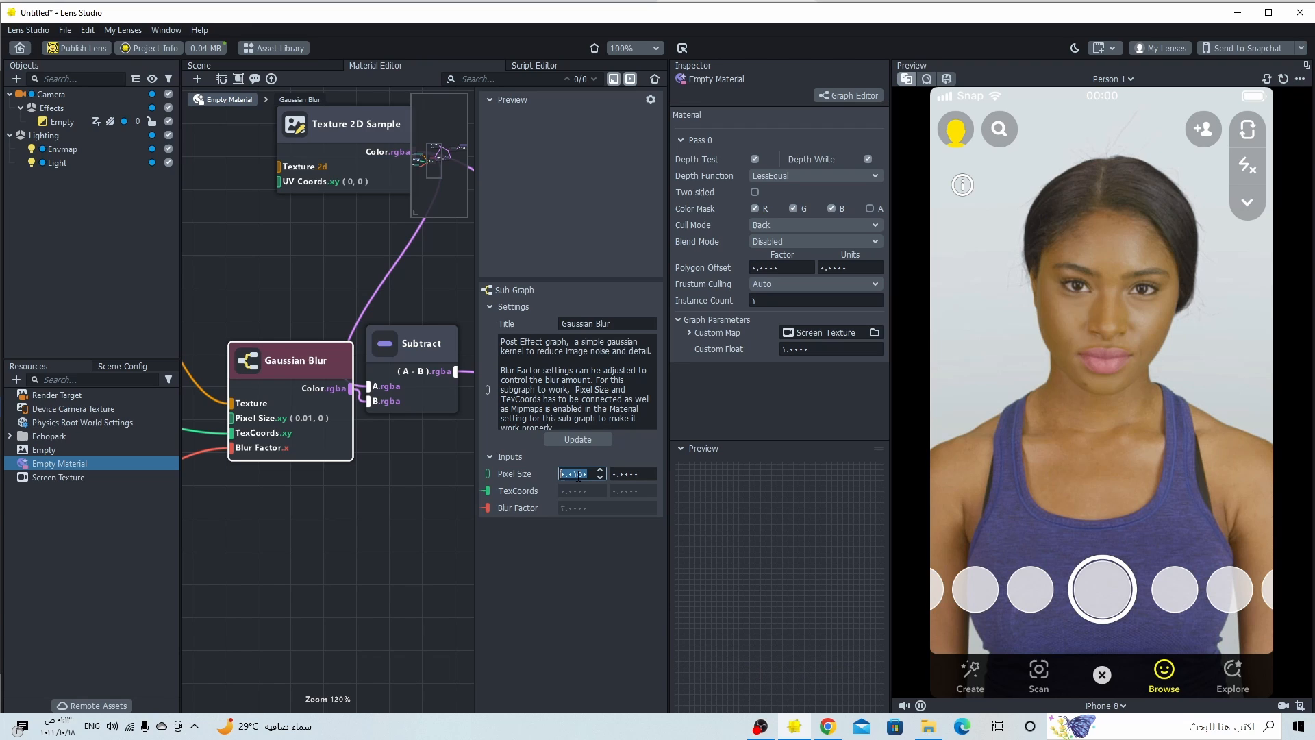
{"action": "left_click", "coordinate": [586, 548]}
Step: Set the Add node's B input colour to mid grey with red, green and blue each at 128
{"action": "scroll", "coordinate": [351, 421], "scroll_direction": "down", "scroll_amount": 6}
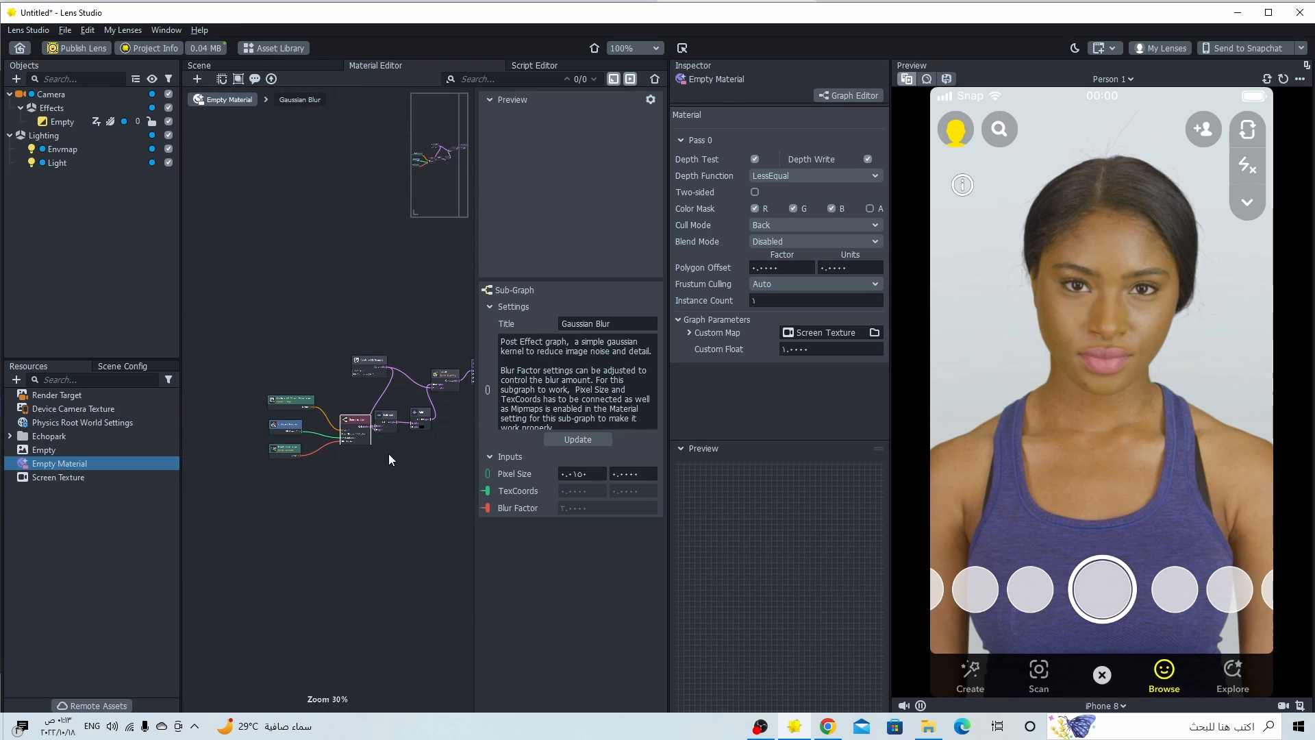
{"action": "scroll", "coordinate": [378, 412], "scroll_direction": "up", "scroll_amount": 4}
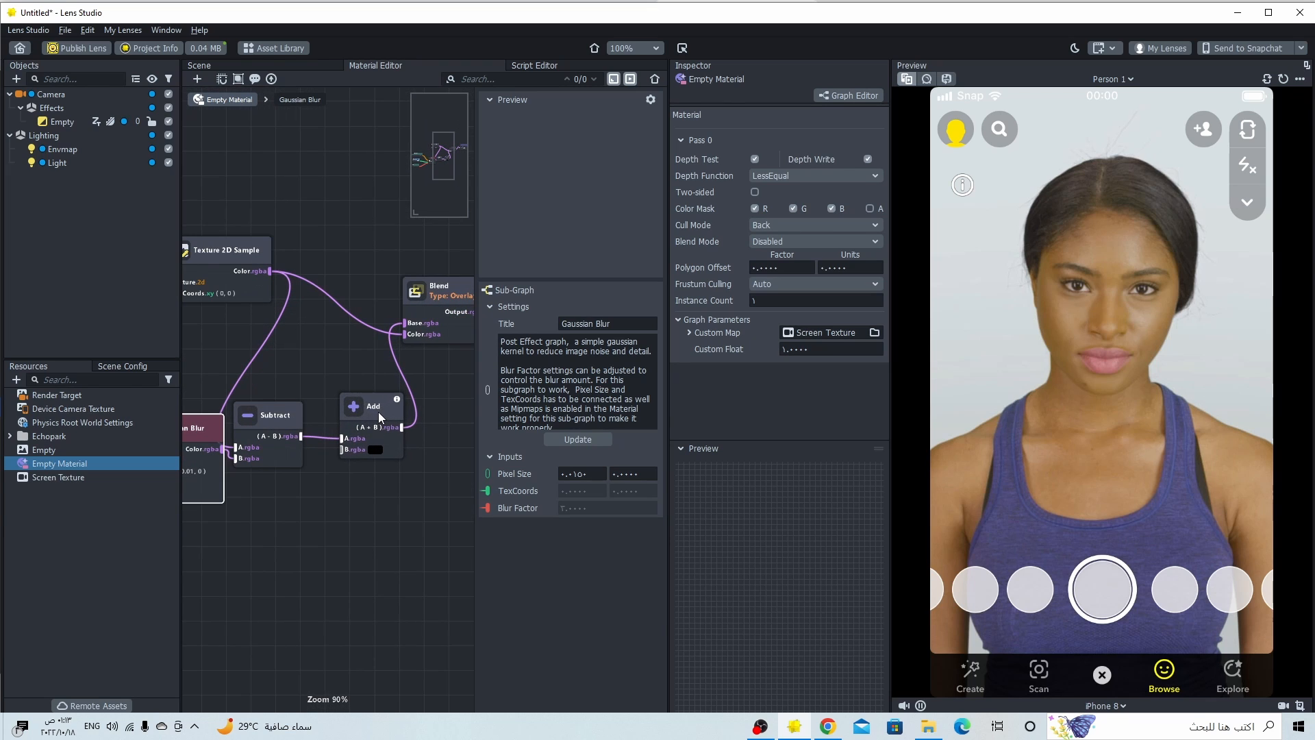
{"action": "left_click", "coordinate": [362, 411]}
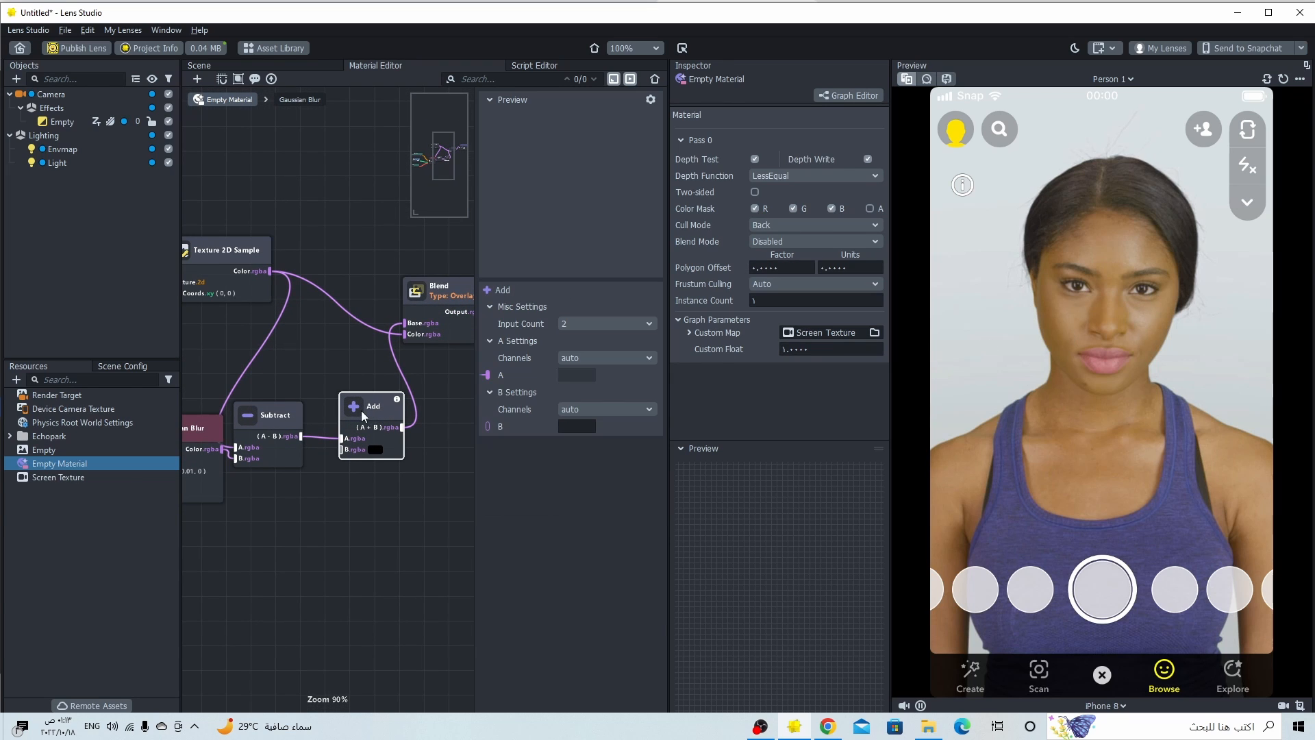
{"action": "left_click_drag", "start_coordinate": [363, 409], "coordinate": [368, 415]}
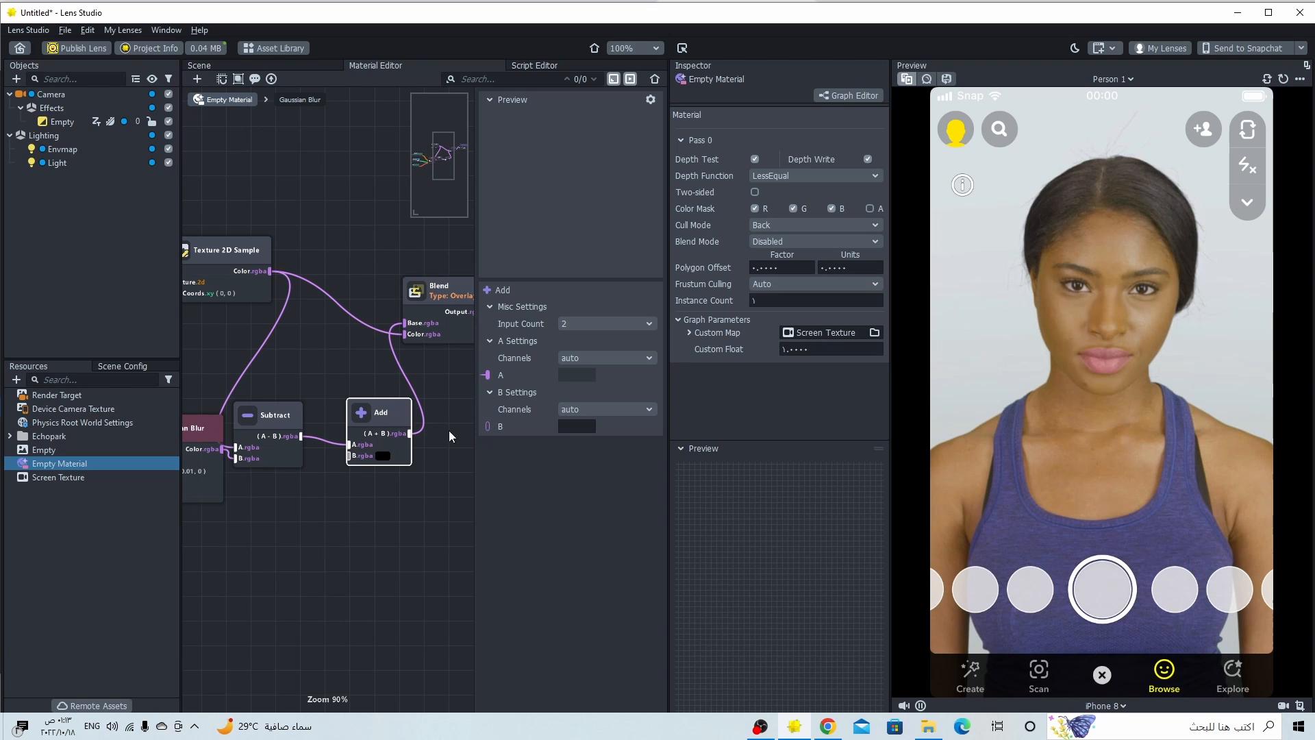
{"action": "left_click", "coordinate": [578, 426]}
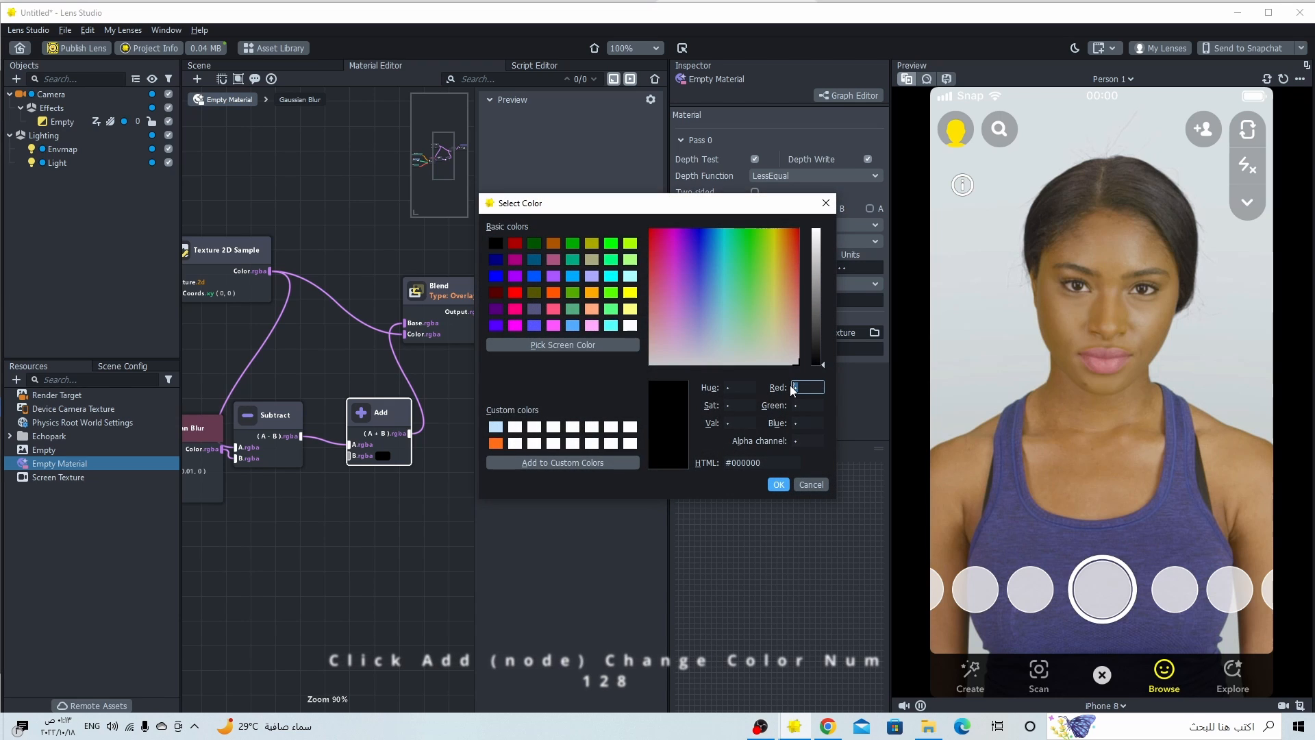
{"action": "type", "text": "128"}
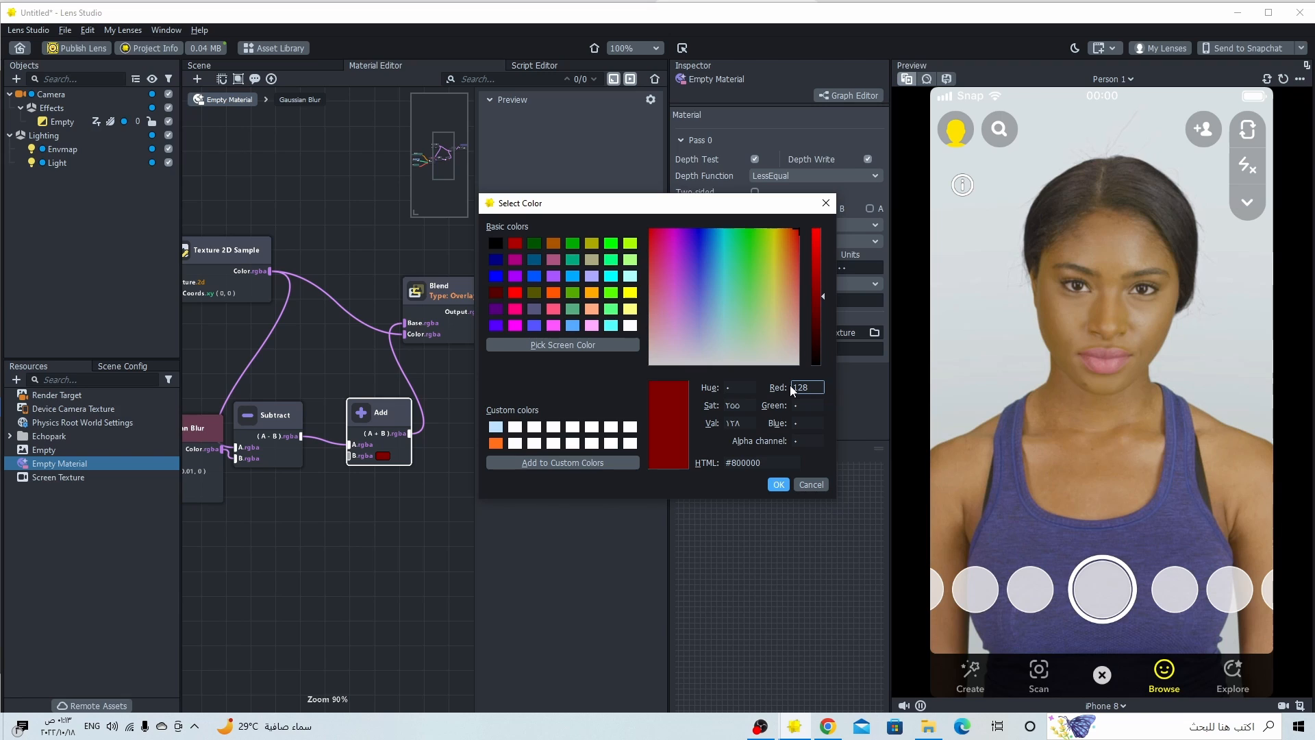
{"action": "type", "text": "128"}
{"action": "key", "text": "Tab"}
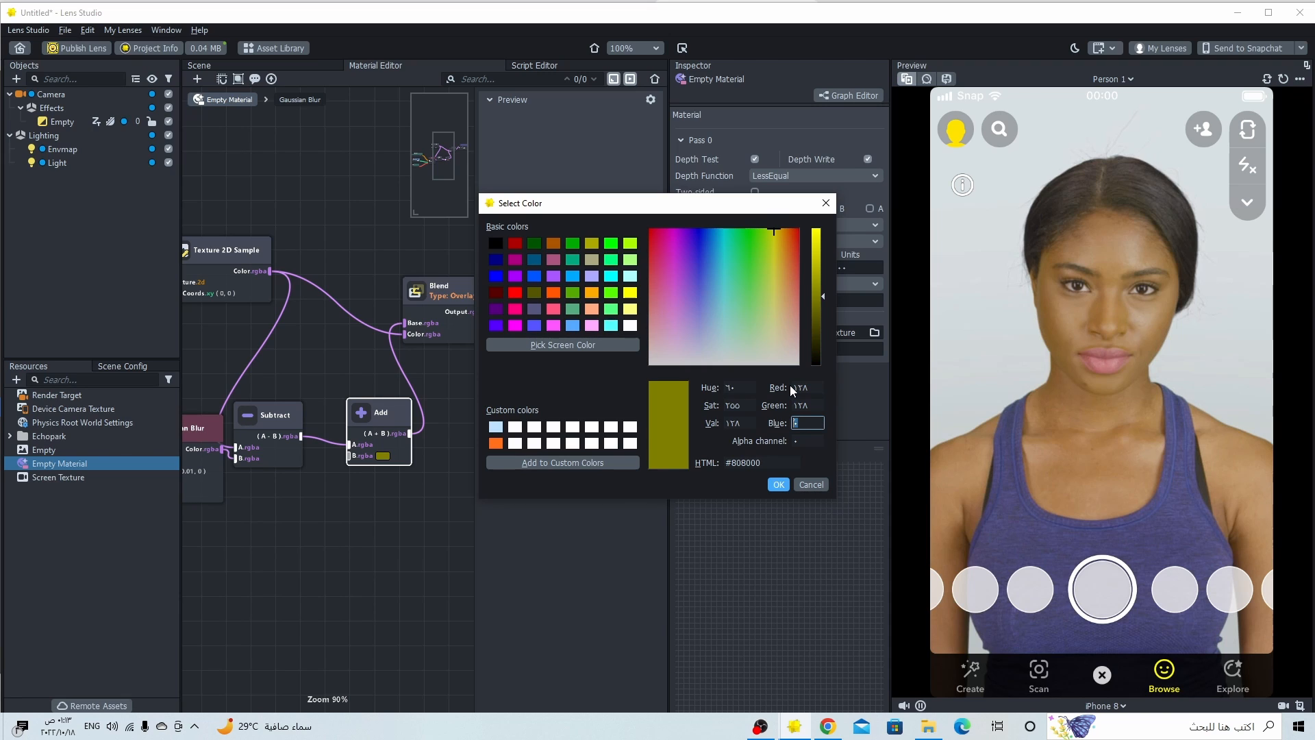
{"action": "type", "text": "128"}
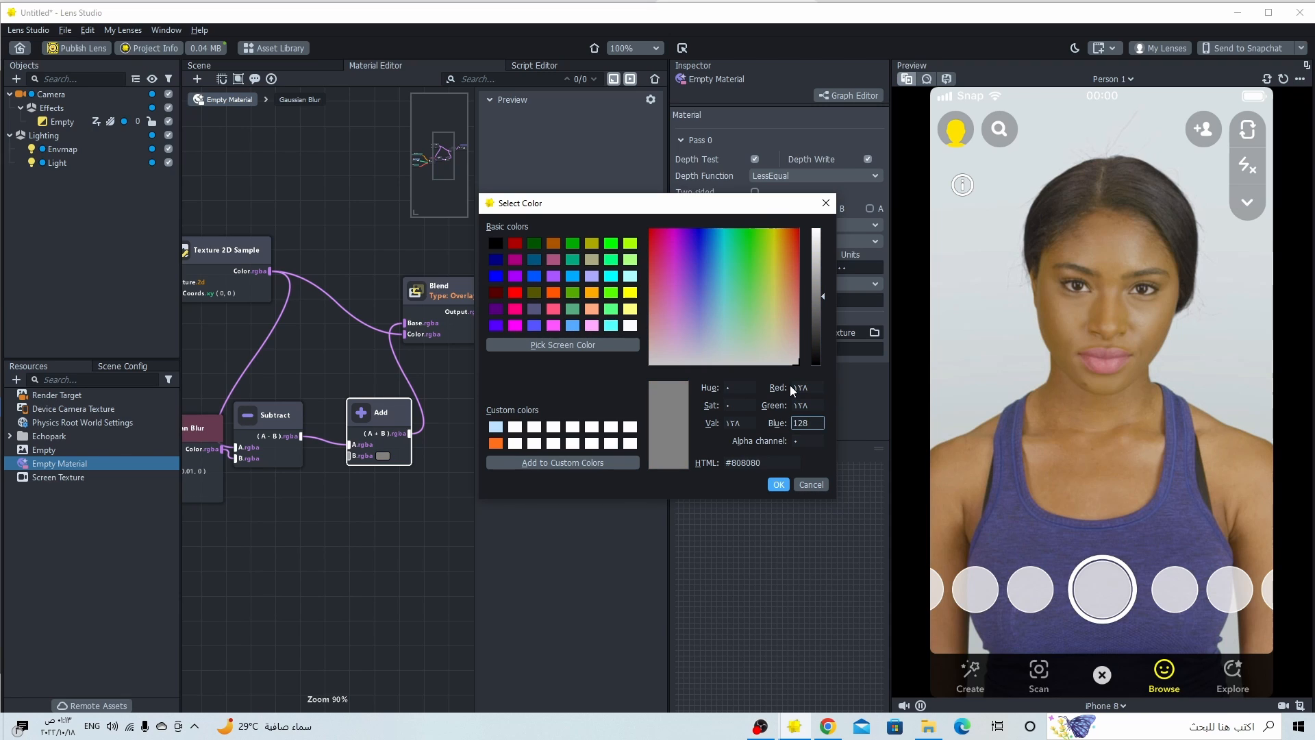
{"action": "key", "text": "Return"}
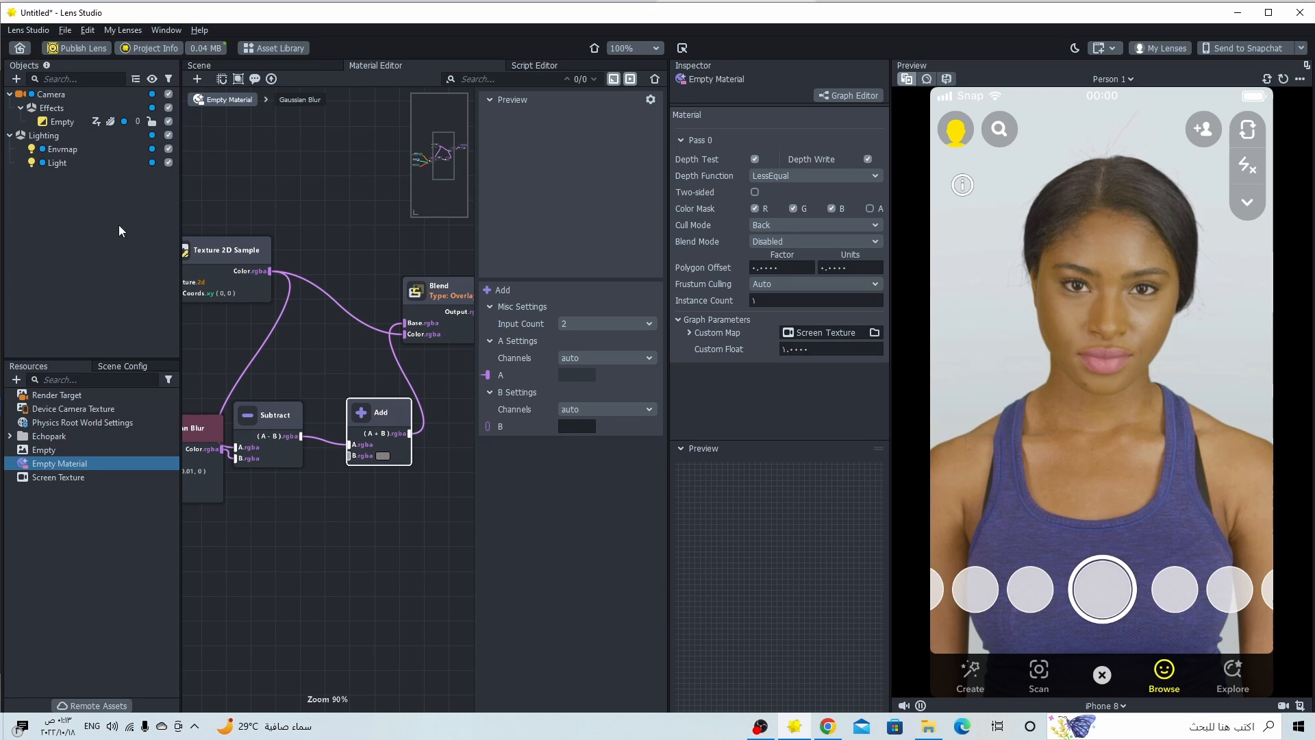
Step: Assign Empty Material to the Post Effect component of the Empty object under Effects
{"action": "left_click", "coordinate": [84, 122]}
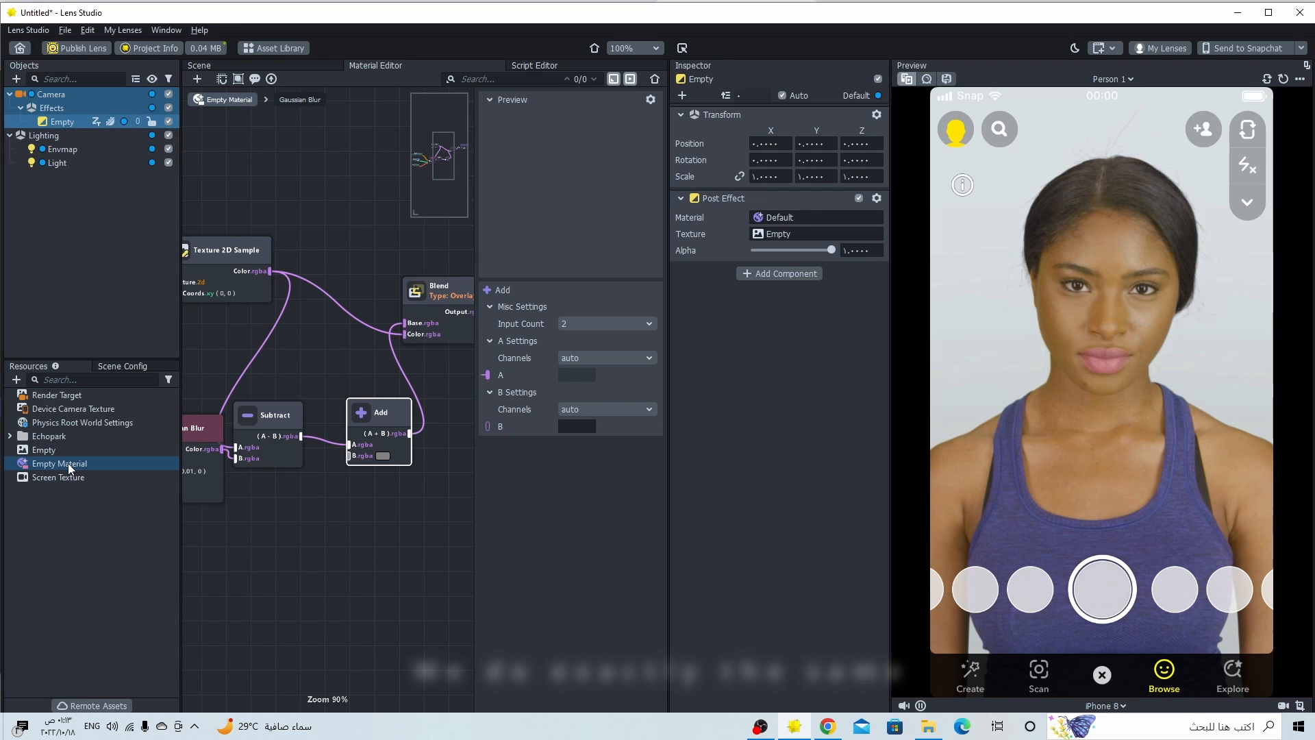
{"action": "left_click_drag", "start_coordinate": [68, 463], "coordinate": [804, 216]}
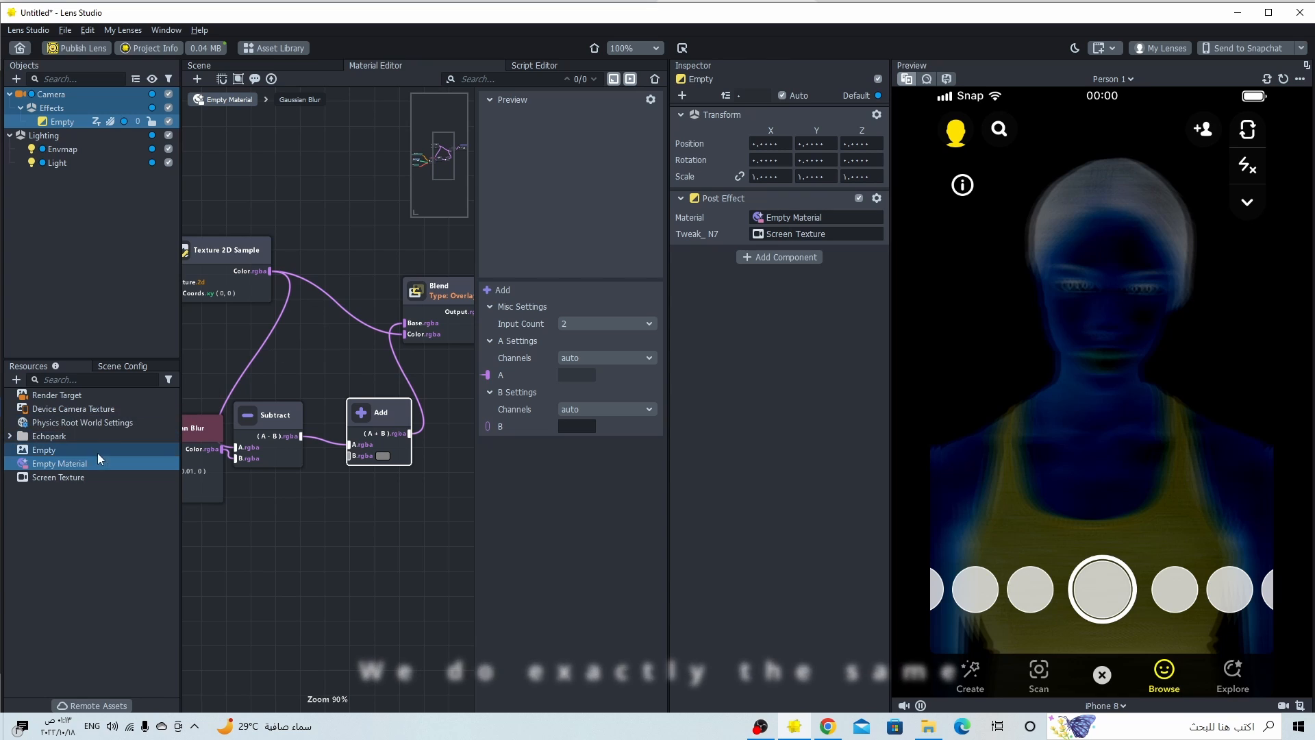
Step: Tidy the graph by shifting the Blend node up and spacing out the Gaussian Blur, Subtract and Add nodes in a row
{"action": "left_click", "coordinate": [301, 348]}
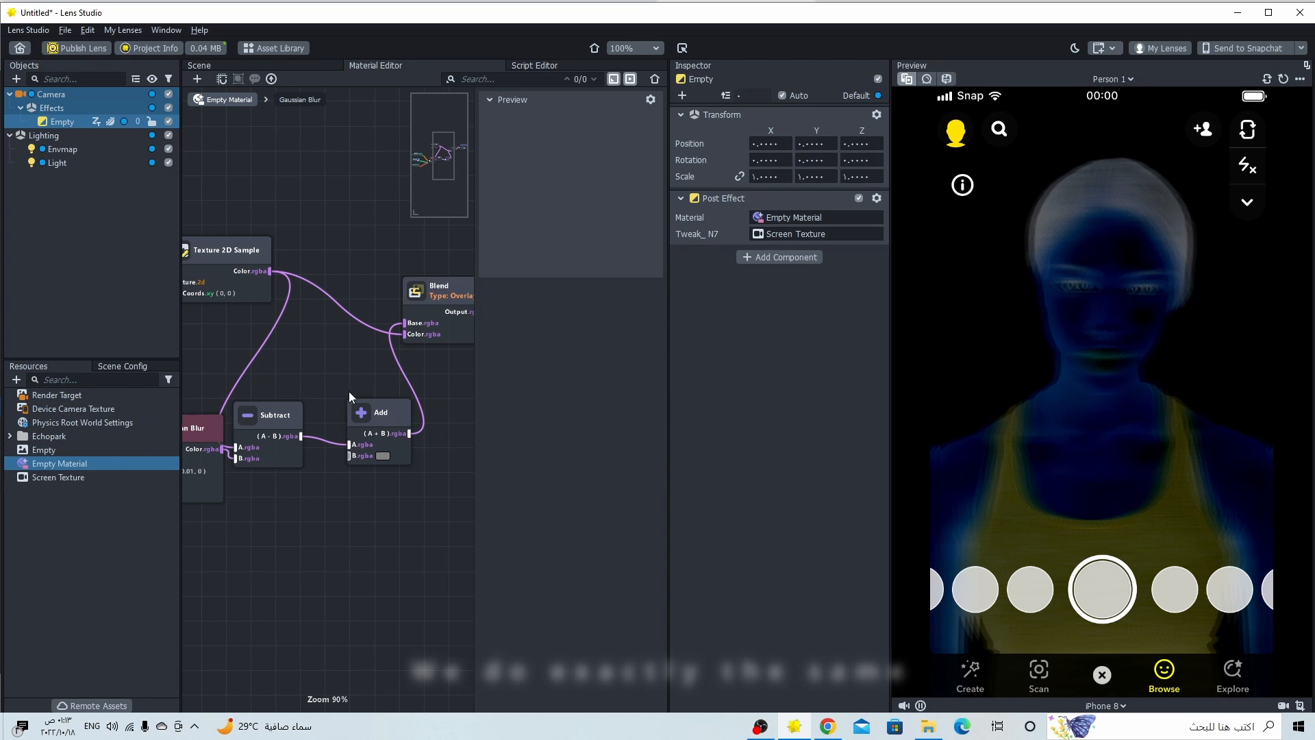
{"action": "left_click", "coordinate": [363, 411]}
{"action": "scroll", "coordinate": [380, 389], "scroll_direction": "down", "scroll_amount": 3}
{"action": "scroll", "coordinate": [435, 388], "scroll_direction": "down", "scroll_amount": 2}
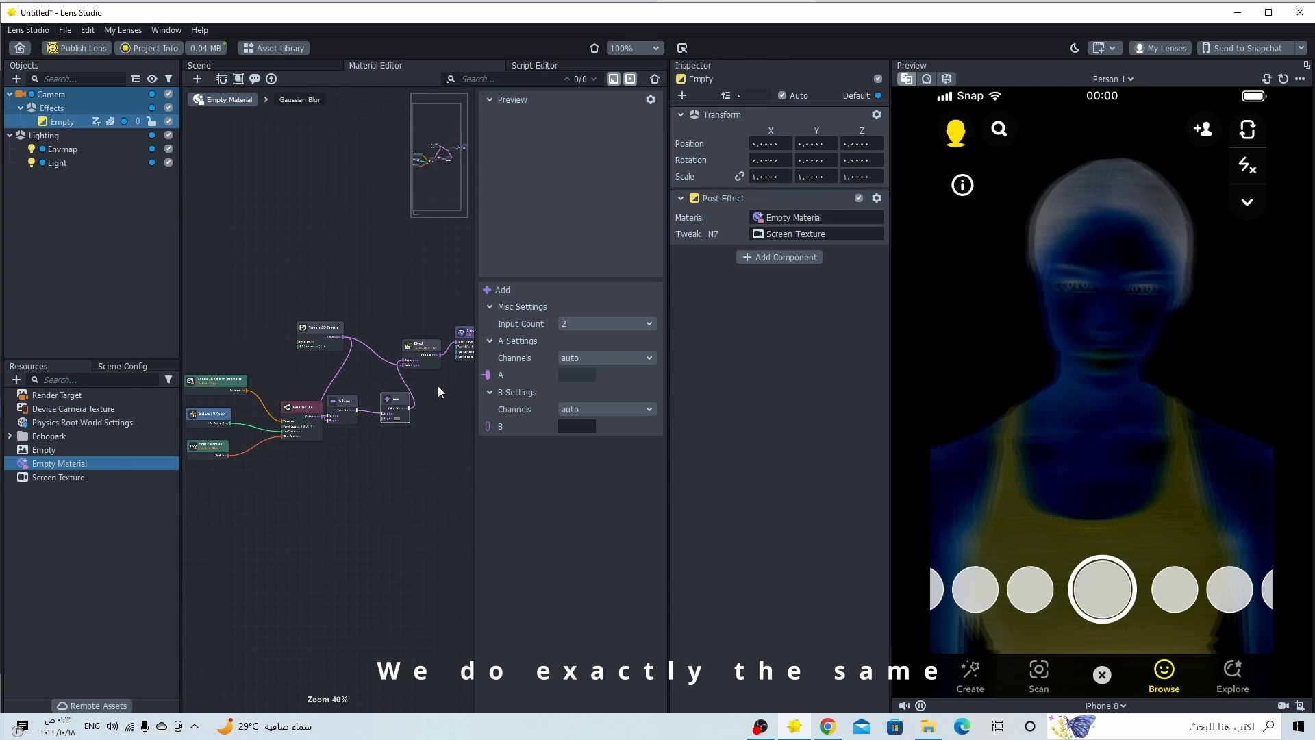
{"action": "left_click_drag", "start_coordinate": [425, 346], "coordinate": [423, 333]}
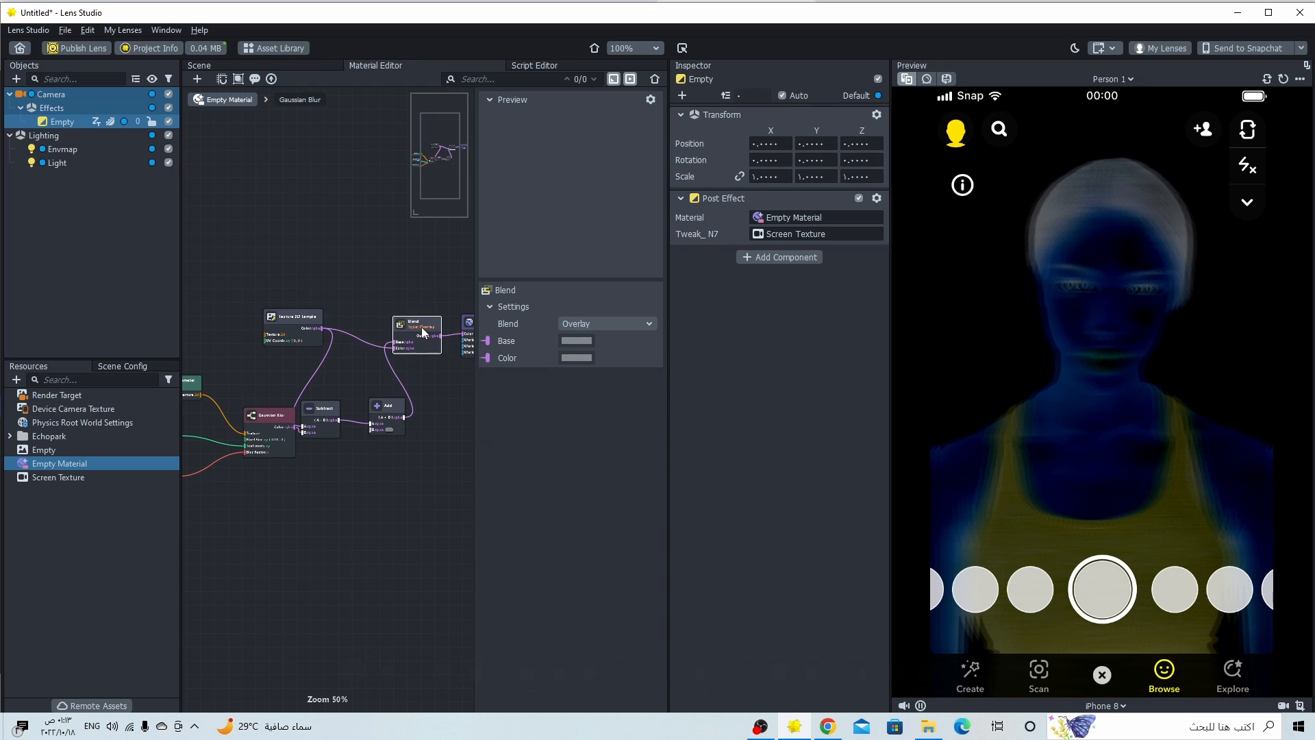
{"action": "left_click_drag", "start_coordinate": [395, 407], "coordinate": [405, 403]}
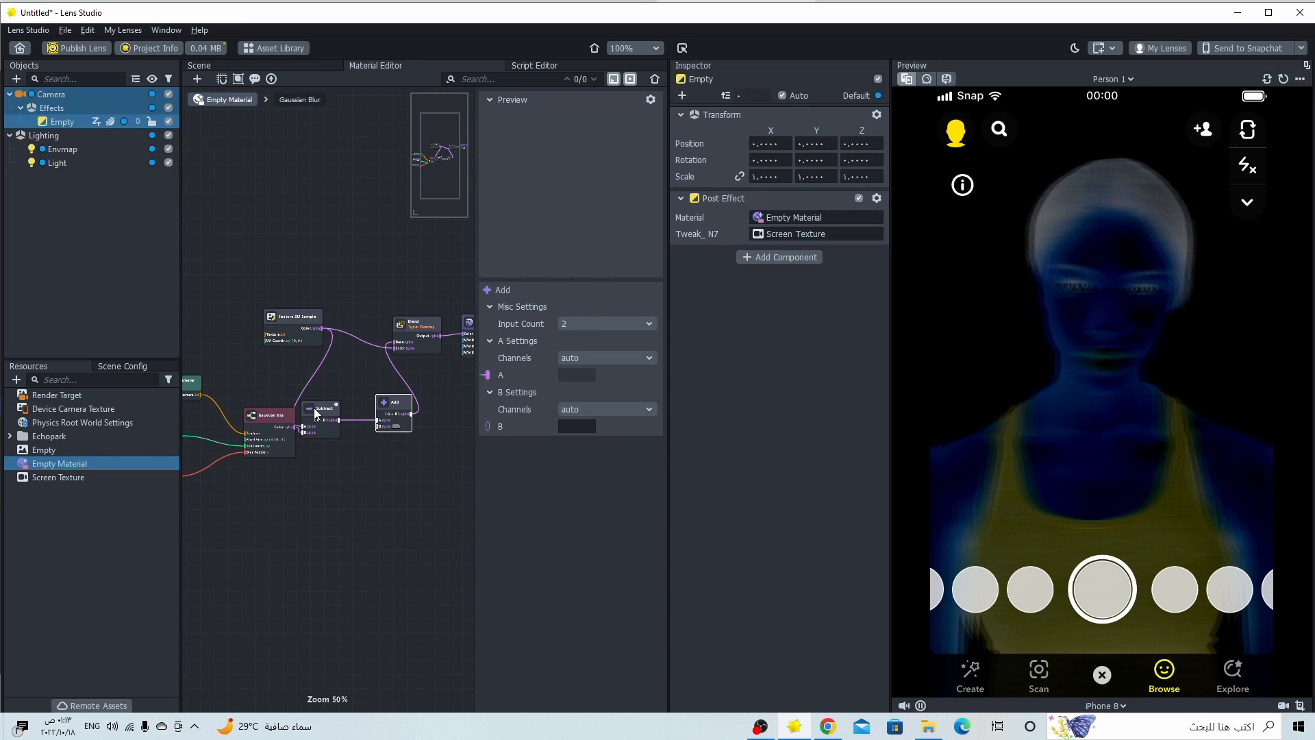
{"action": "left_click_drag", "start_coordinate": [315, 413], "coordinate": [288, 396]}
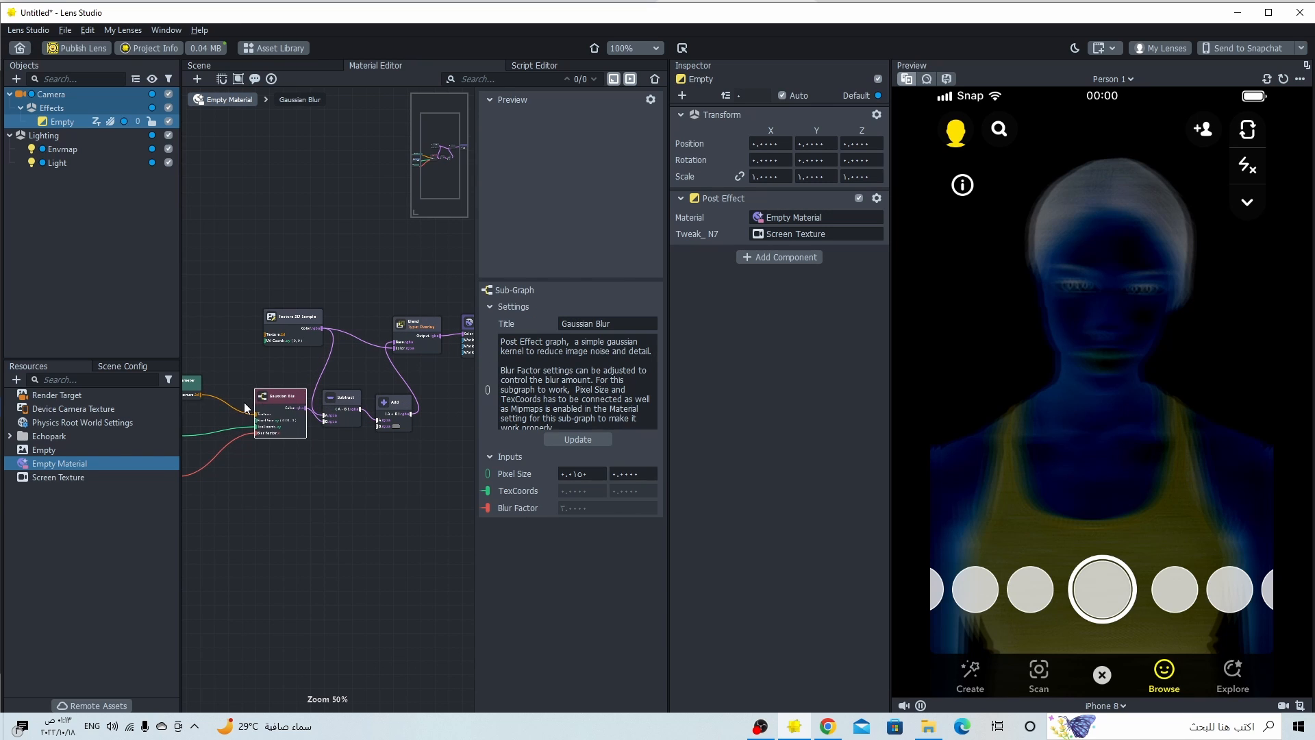
Step: Connect Surface UV Coord to the Texture 2D Sample's UV Coords input and the Custom Map parameter's texture output to its Texture input
{"action": "scroll", "coordinate": [239, 425], "scroll_direction": "down", "scroll_amount": 3}
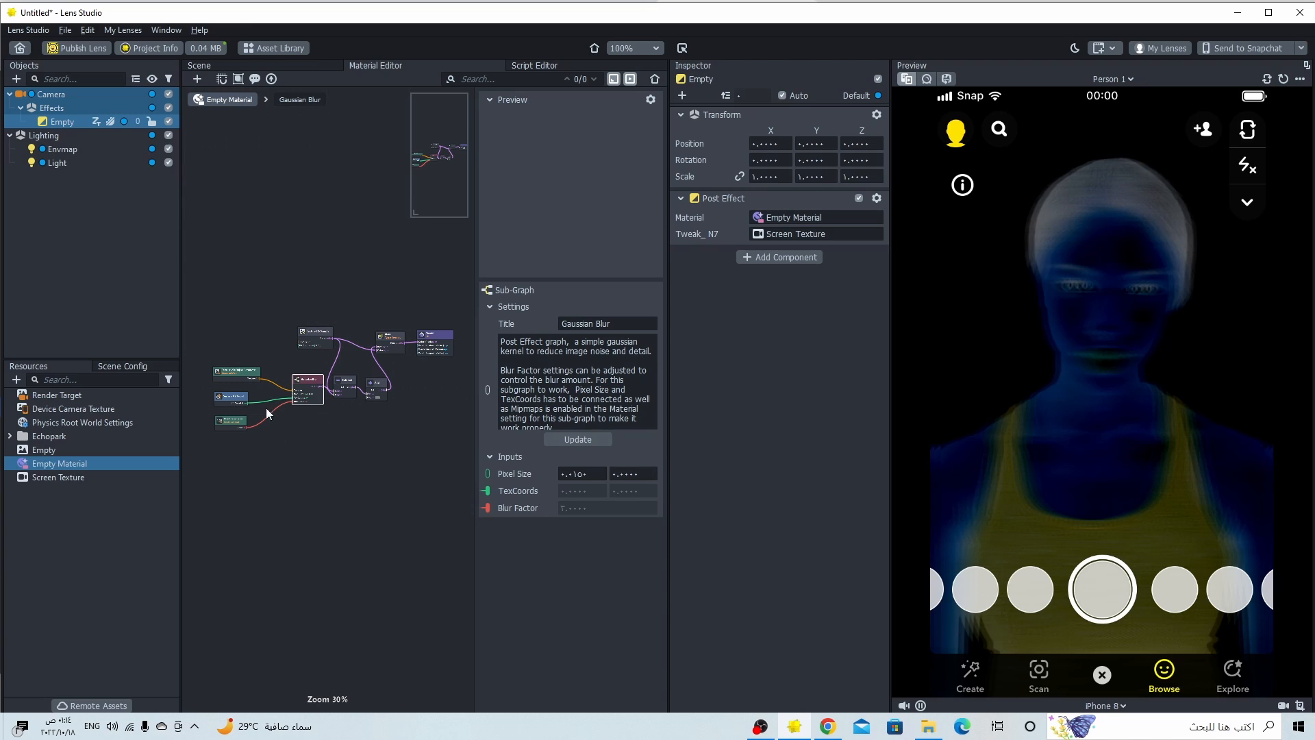
{"action": "scroll", "coordinate": [317, 376], "scroll_direction": "up", "scroll_amount": 1}
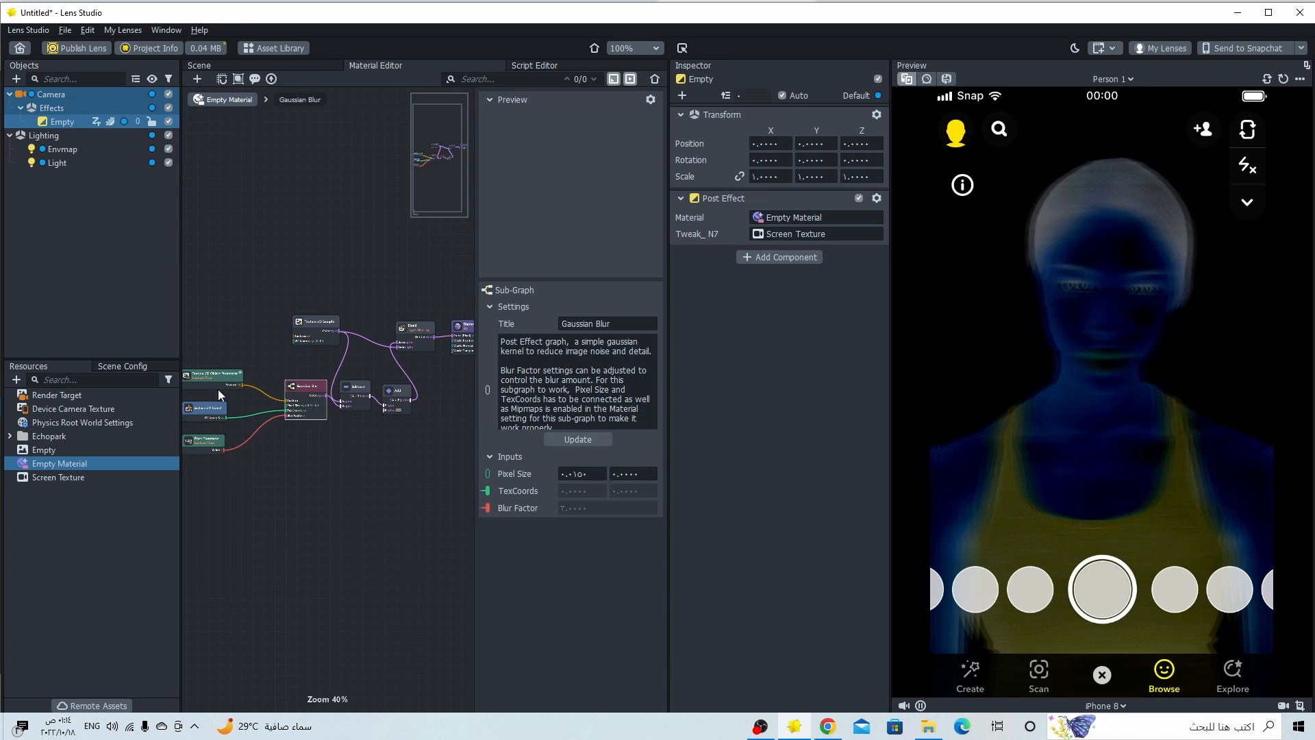
{"action": "left_click_drag", "start_coordinate": [209, 410], "coordinate": [222, 411]}
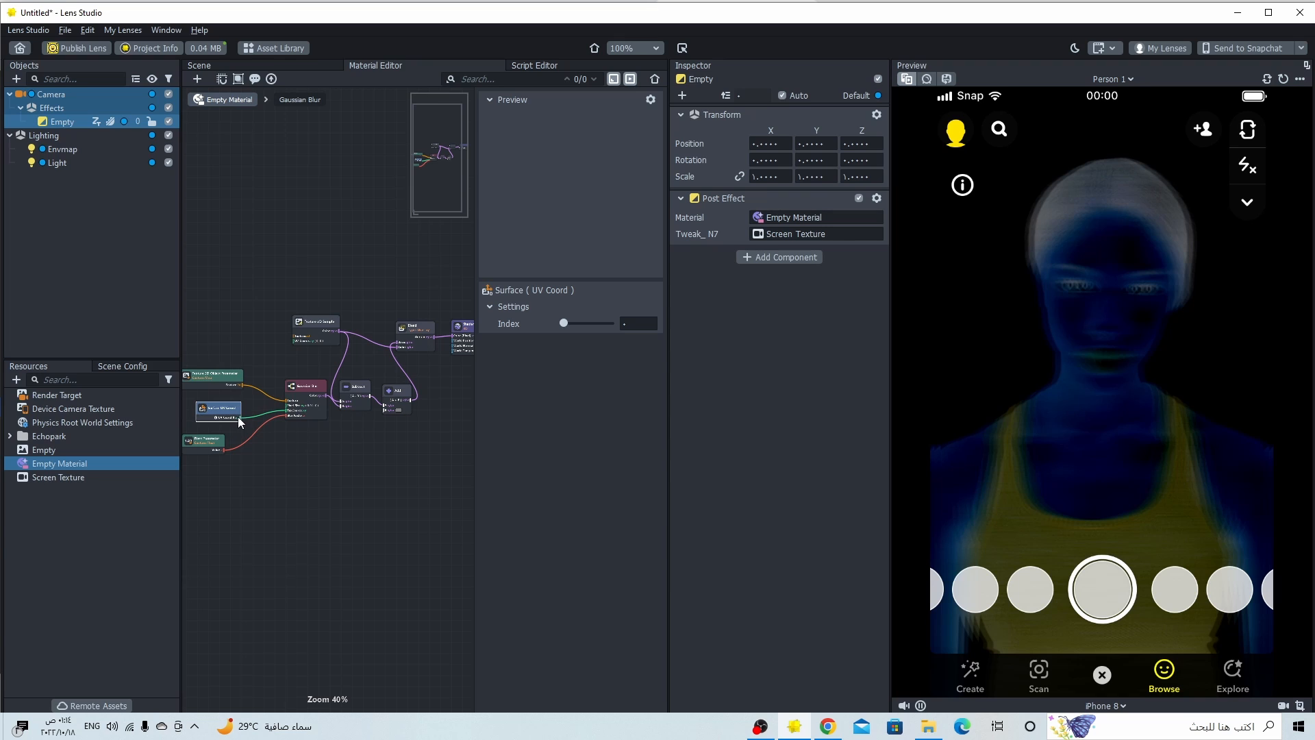
{"action": "scroll", "coordinate": [239, 414], "scroll_direction": "up", "scroll_amount": 5}
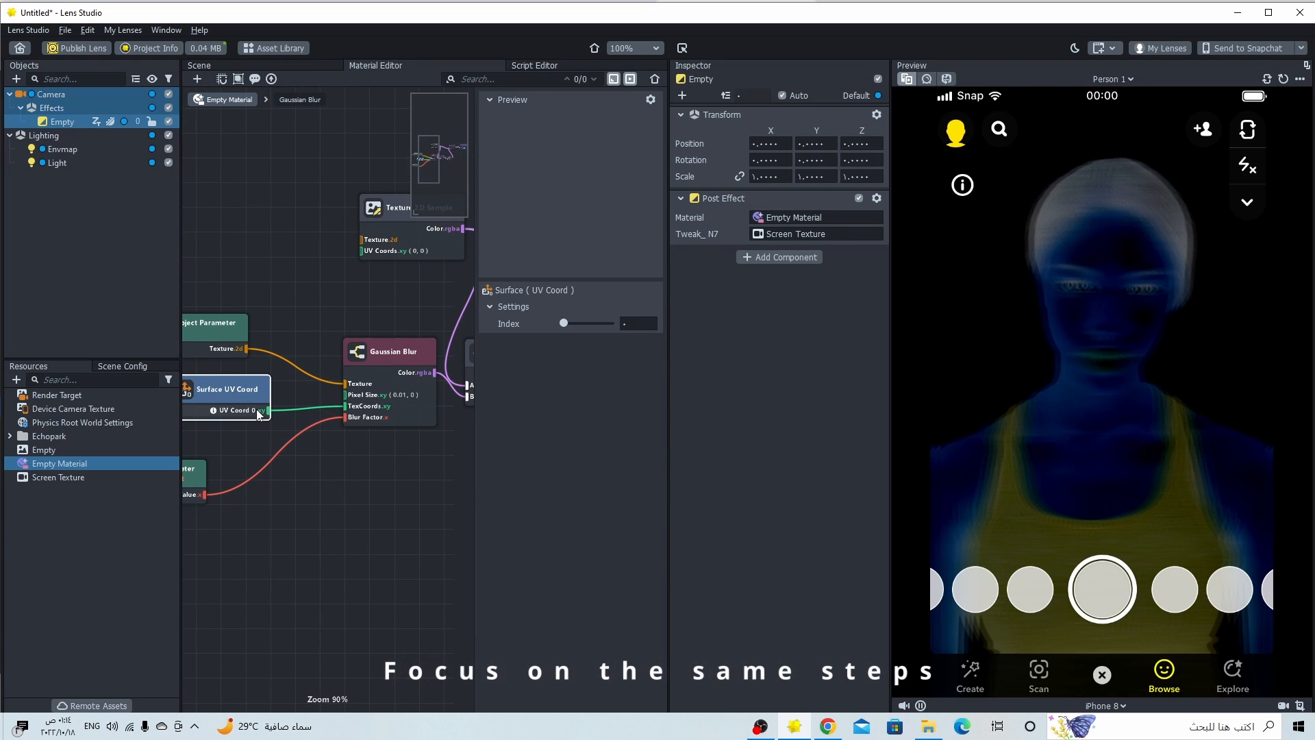
{"action": "left_click_drag", "start_coordinate": [259, 413], "coordinate": [364, 249]}
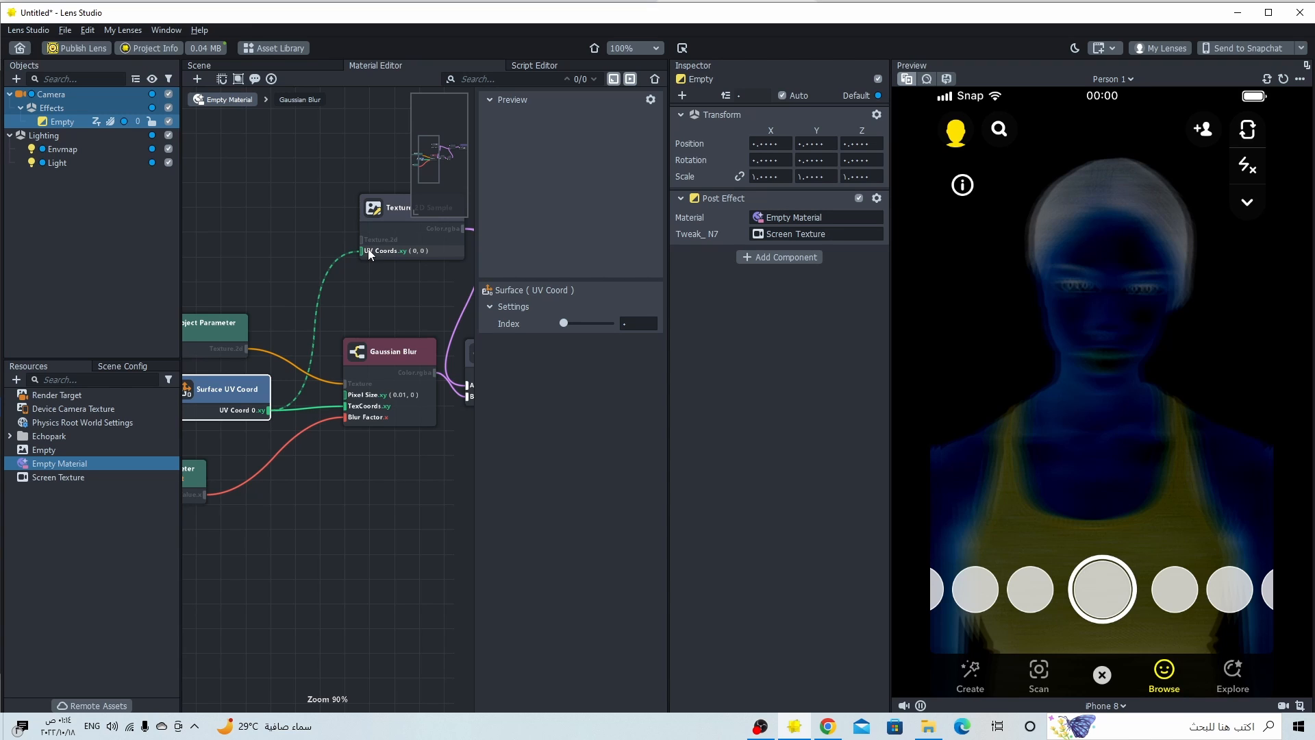
{"action": "left_click_drag", "start_coordinate": [369, 253], "coordinate": [357, 215]}
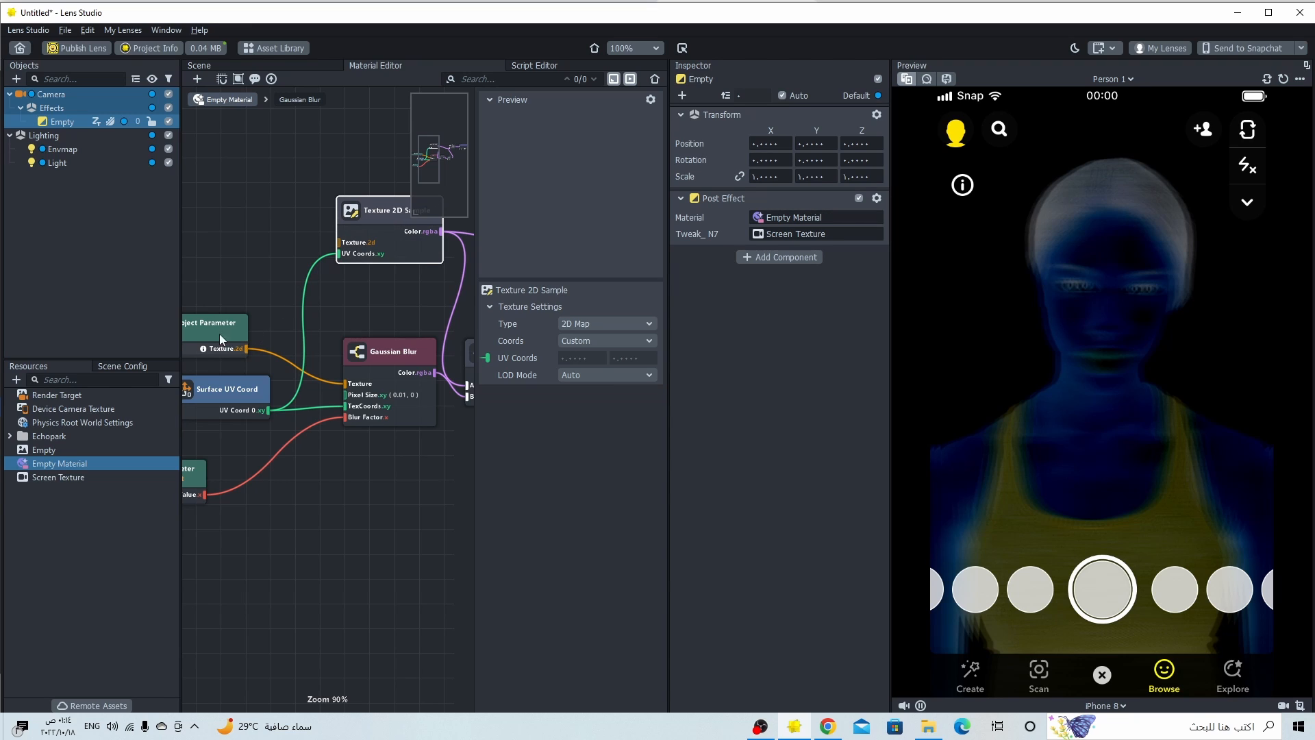
{"action": "left_click_drag", "start_coordinate": [219, 334], "coordinate": [339, 248]}
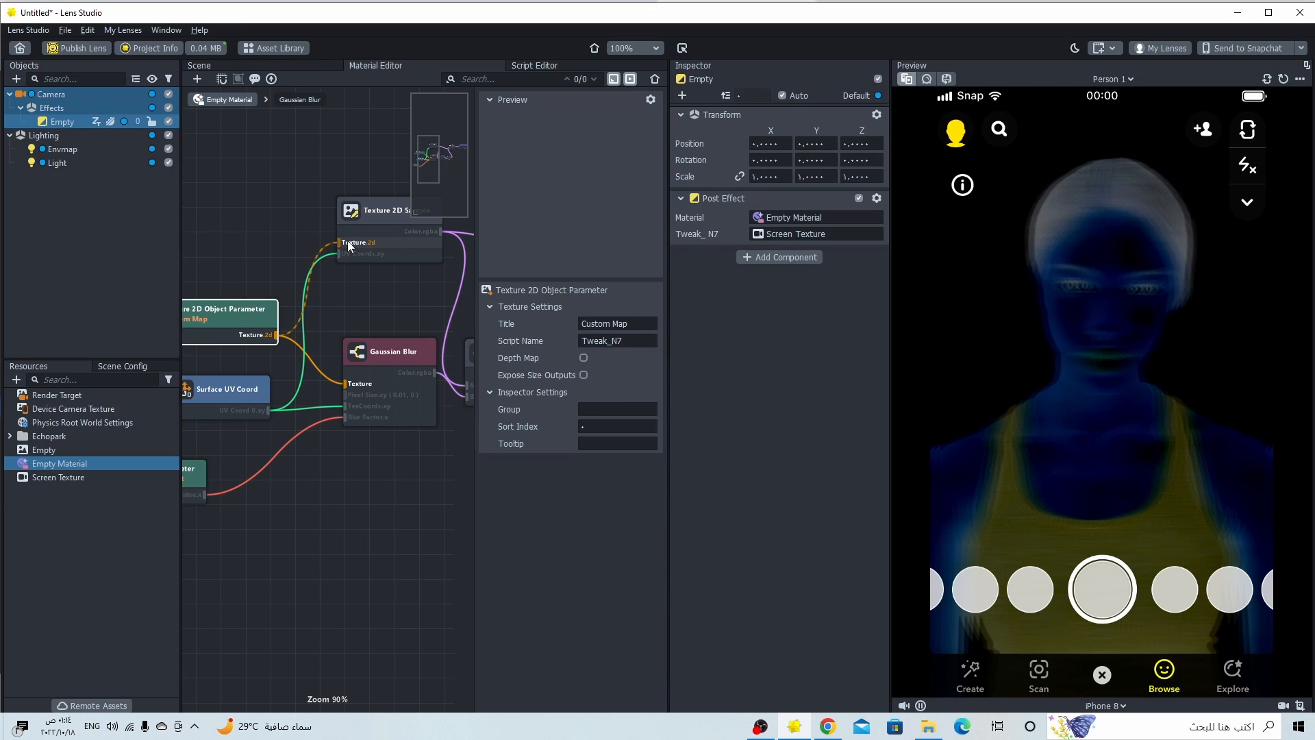
{"action": "left_click_drag", "start_coordinate": [347, 240], "coordinate": [347, 241]}
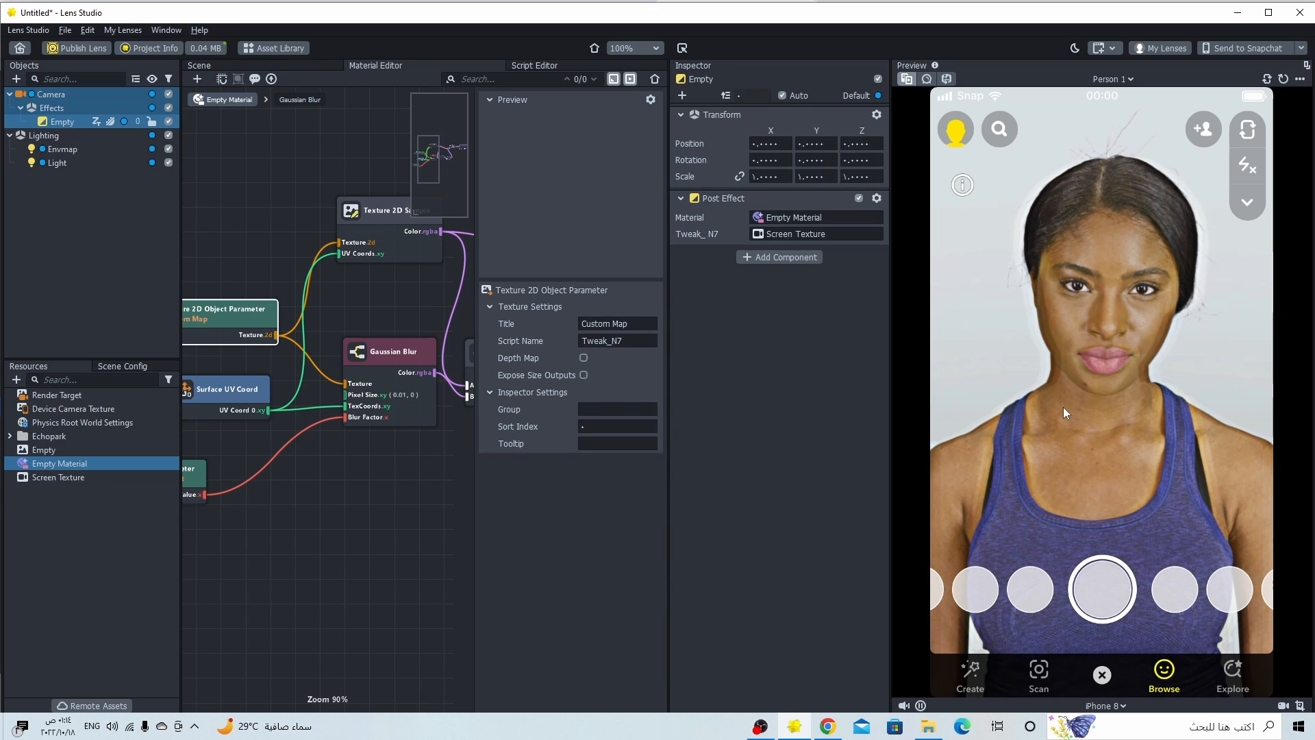
Step: Switch the lens preview source to the pleased-young-school-boy-wearing-backpack-holding-book image
{"action": "left_click", "coordinate": [1112, 79]}
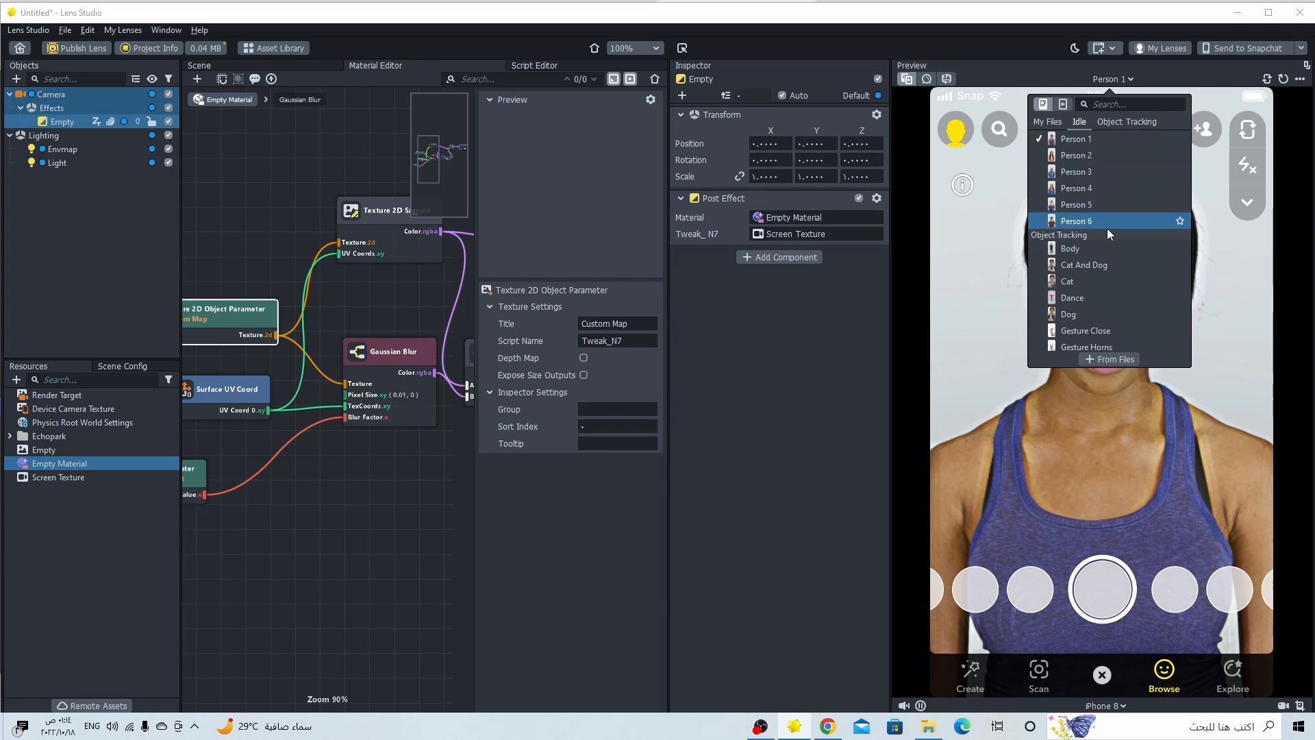
{"action": "scroll", "coordinate": [1107, 228], "scroll_direction": "up", "scroll_amount": 3}
{"action": "left_click", "coordinate": [1108, 216]}
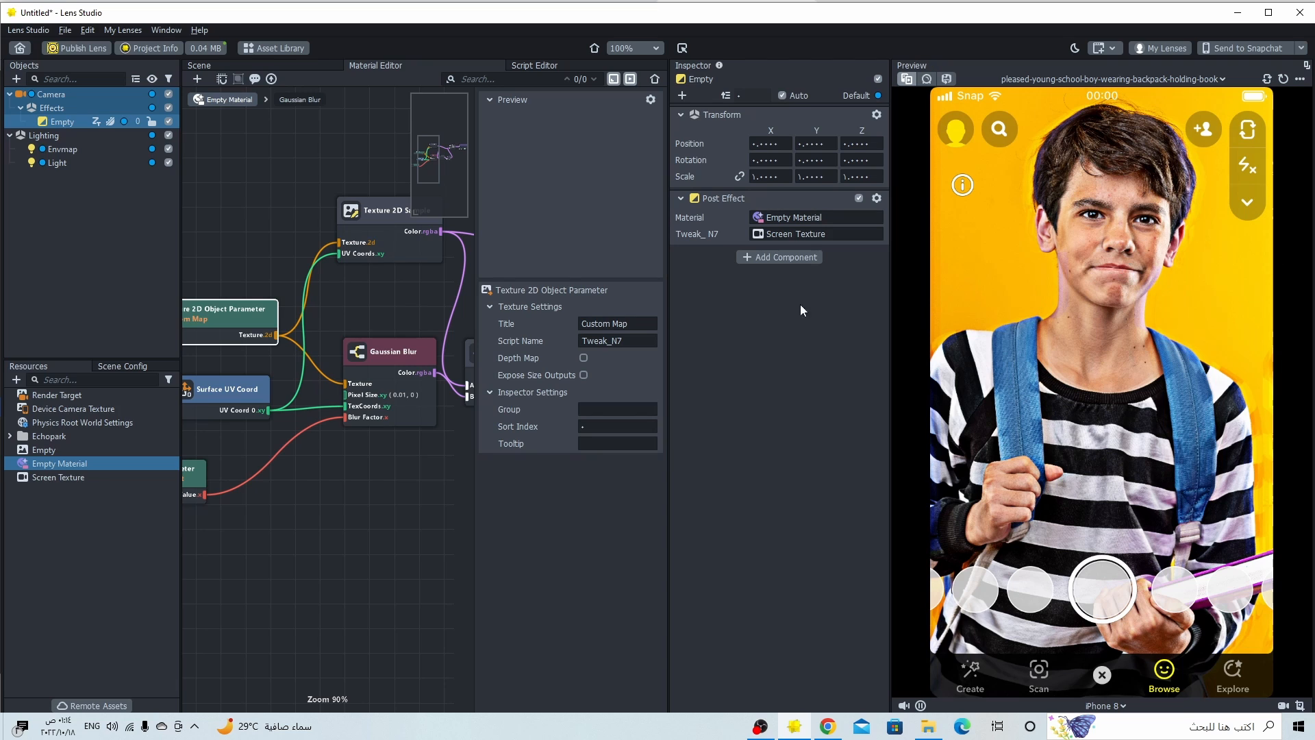
{"action": "scroll", "coordinate": [428, 388], "scroll_direction": "down", "scroll_amount": 5}
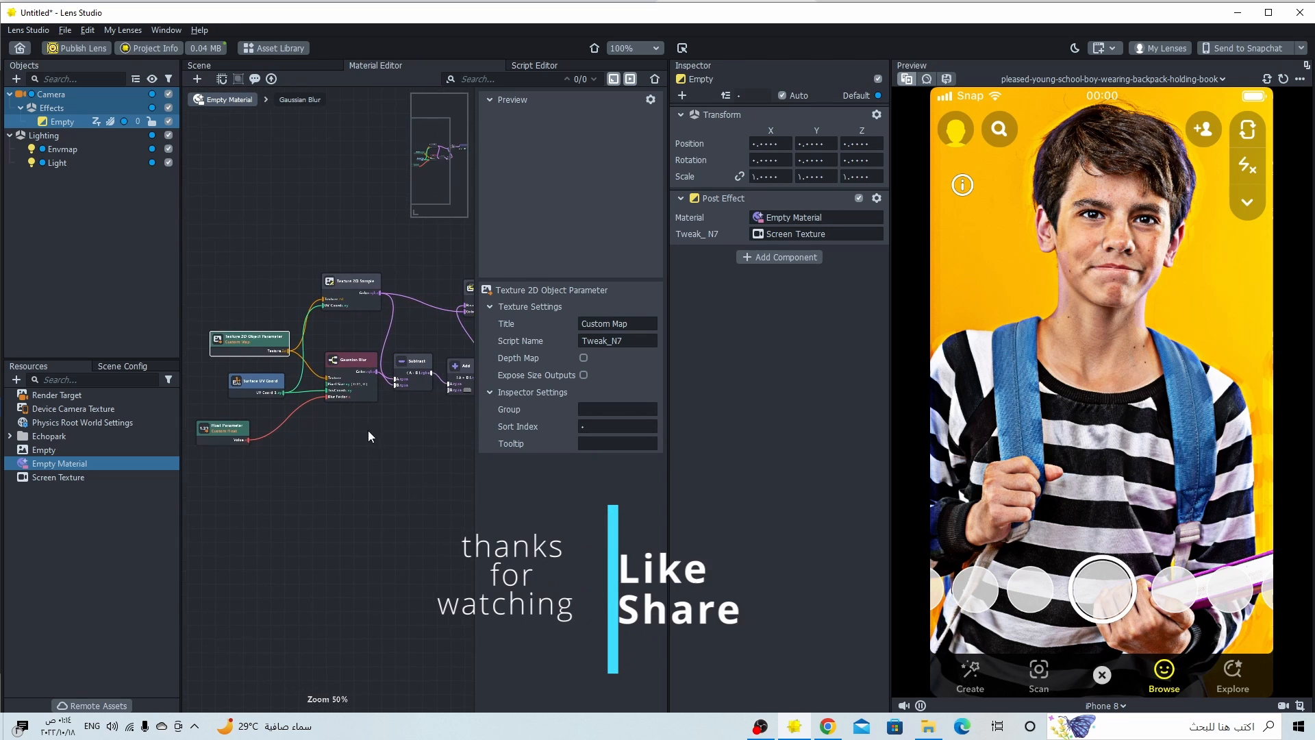
{"action": "middle_click_drag", "start_coordinate": [368, 430], "coordinate": [252, 462]}
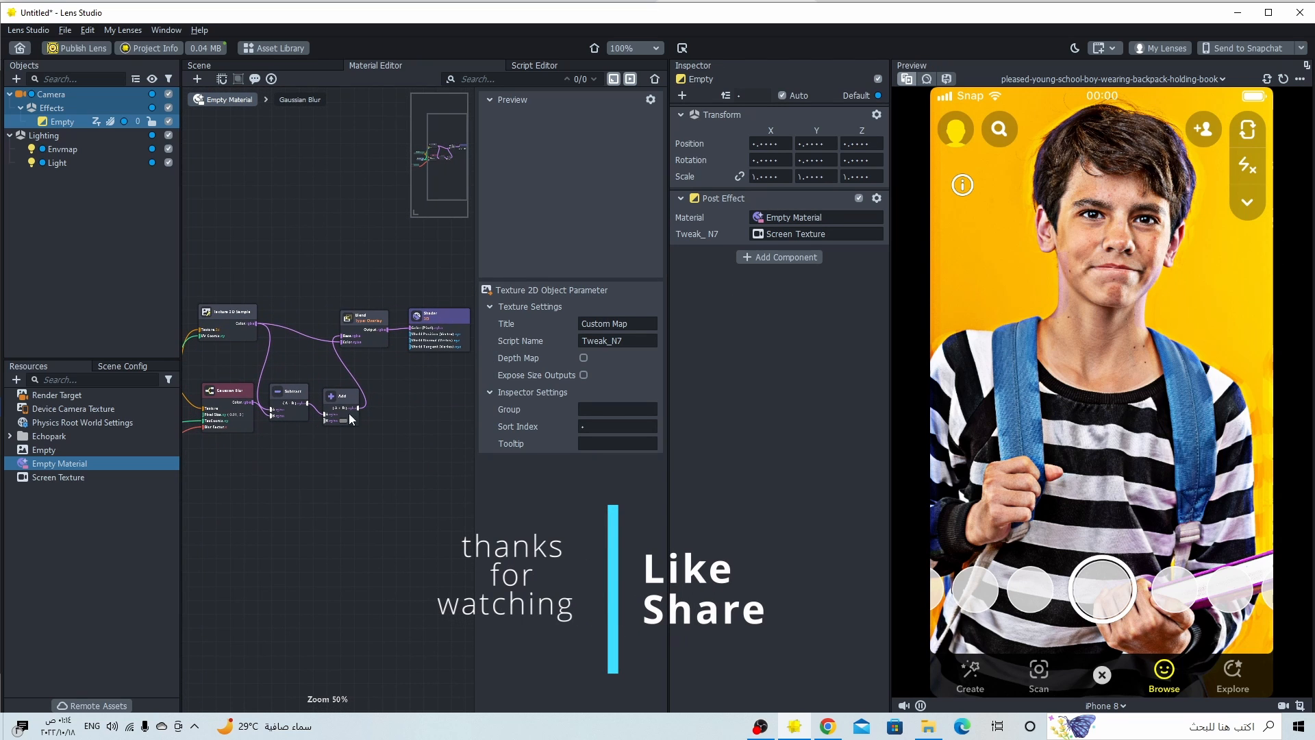